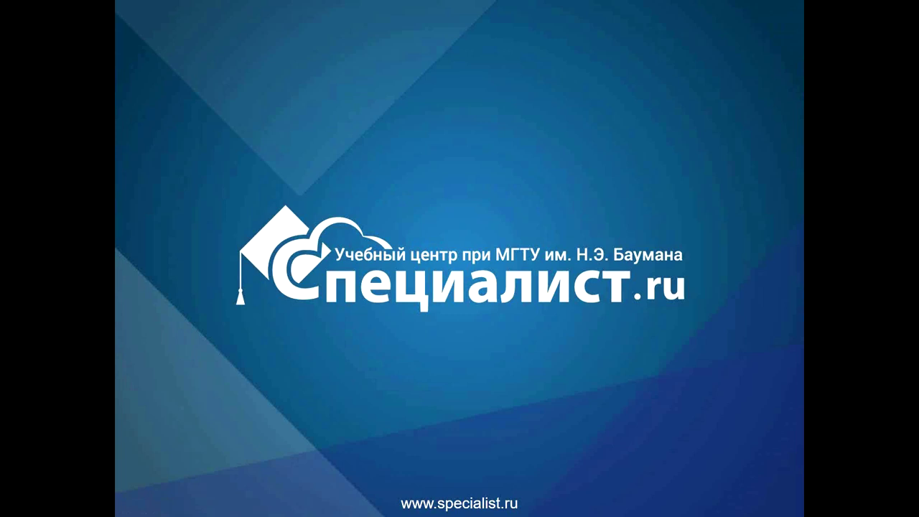
# Step: Advance the slideshow to slide 2, the portrait retouching lecture title
pyautogui.click(757, 287)
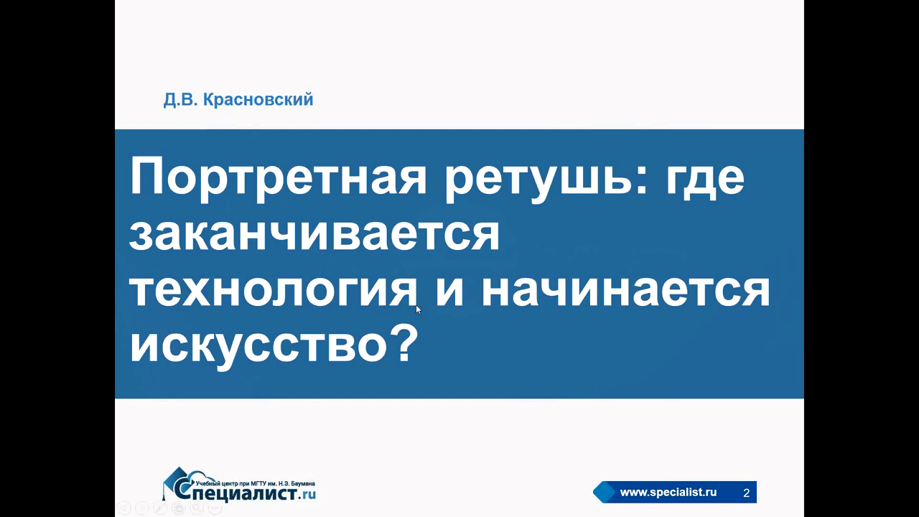
# Step: Step through slides 3 and 4 to slide 5 and reveal its contact e-mail bullet
pyautogui.click(457, 375)
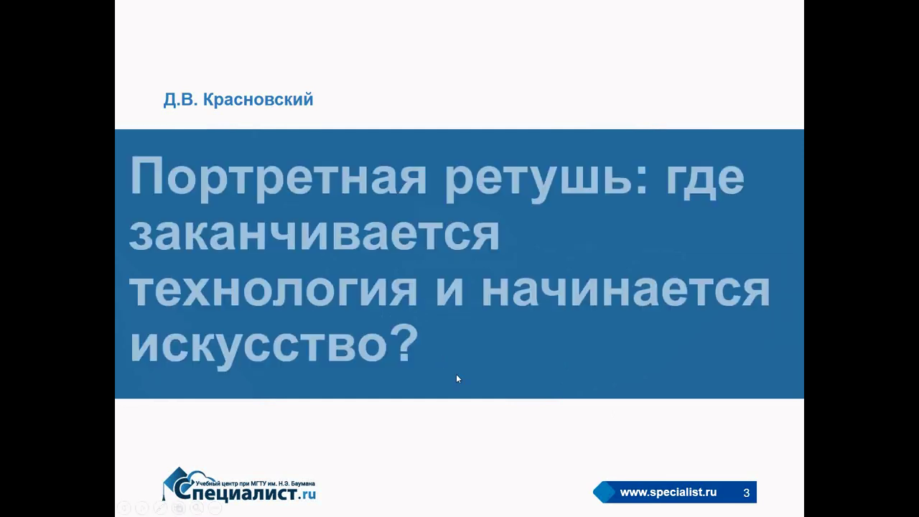
pyautogui.click(476, 364)
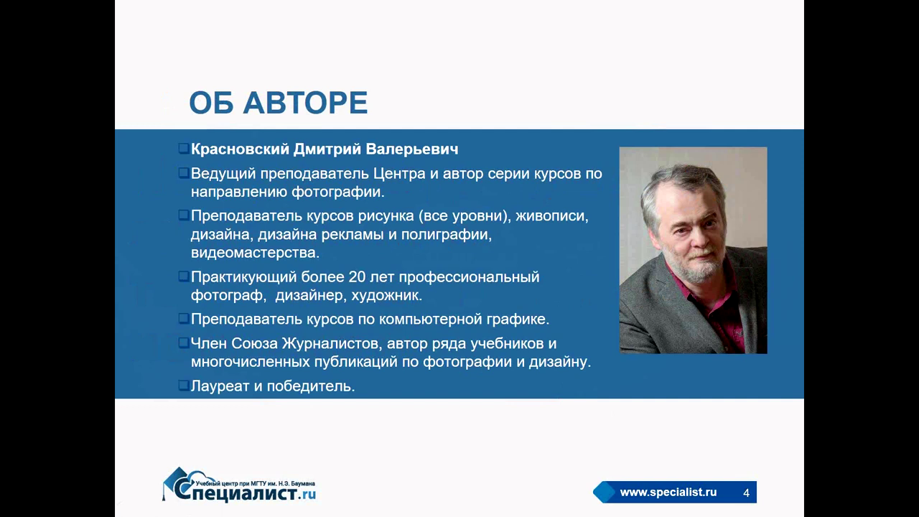
pyautogui.press('Right')
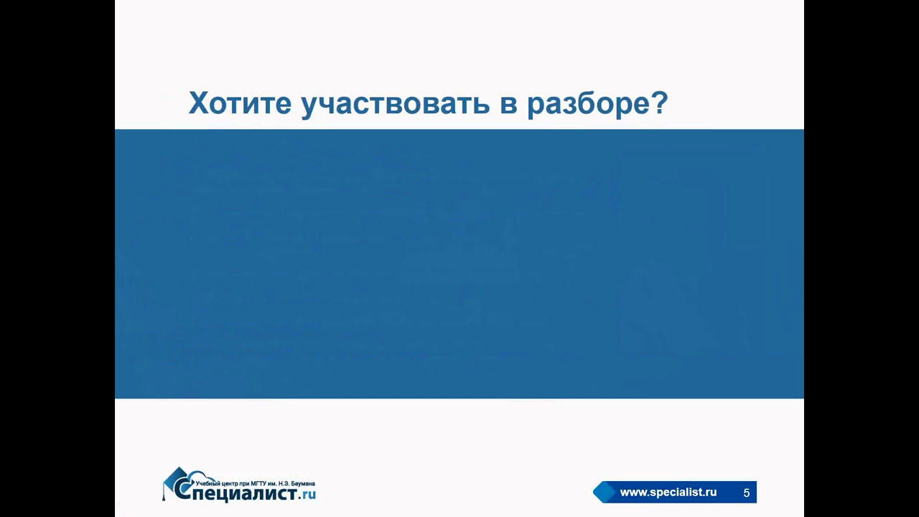
pyautogui.click(407, 280)
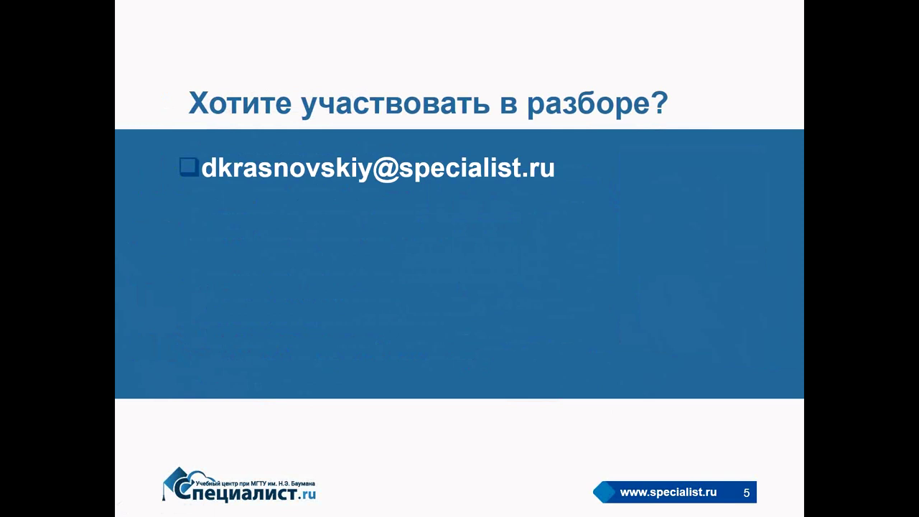
# Step: Reveal the remaining three bullets on slide 5, then move on to slide 6
pyautogui.press('Right')
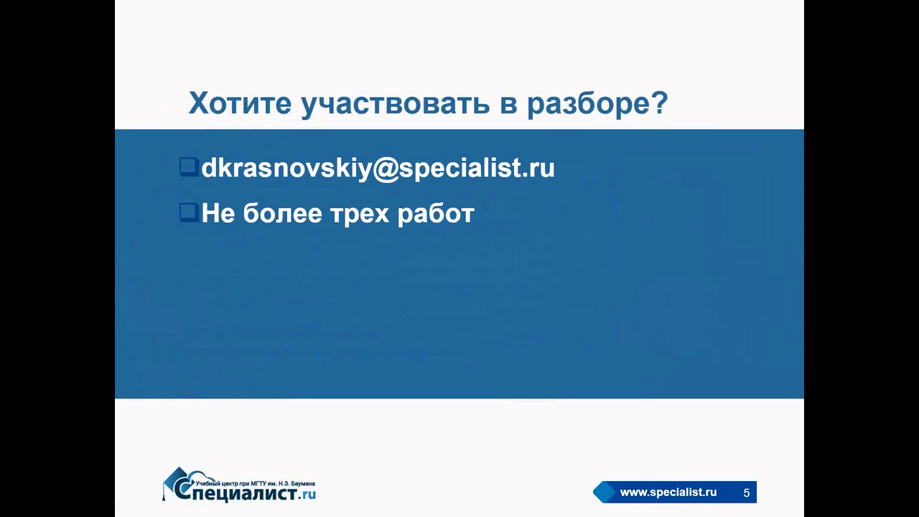
pyautogui.press('Right')
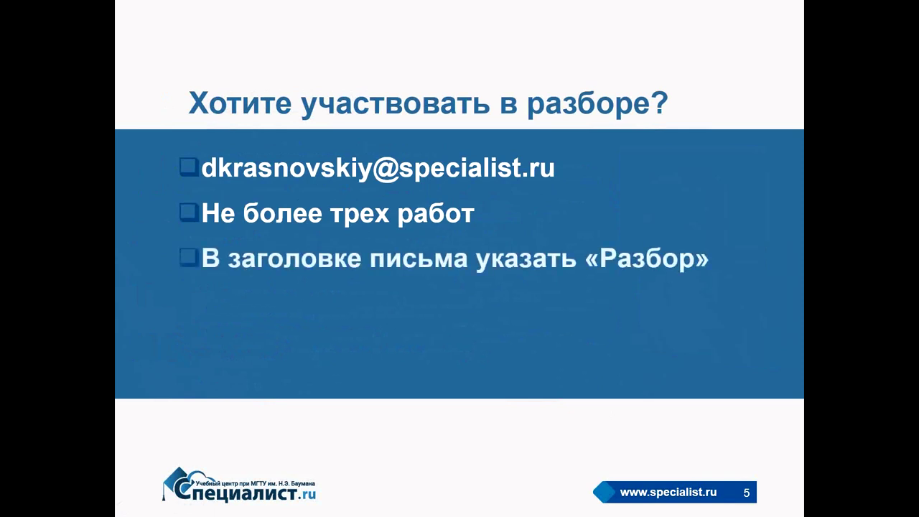
pyautogui.press('Right')
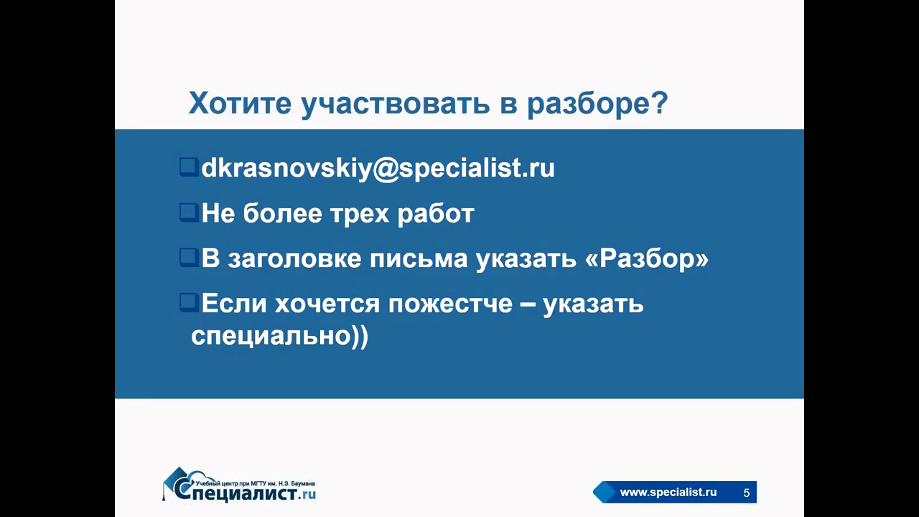
pyautogui.press('Right')
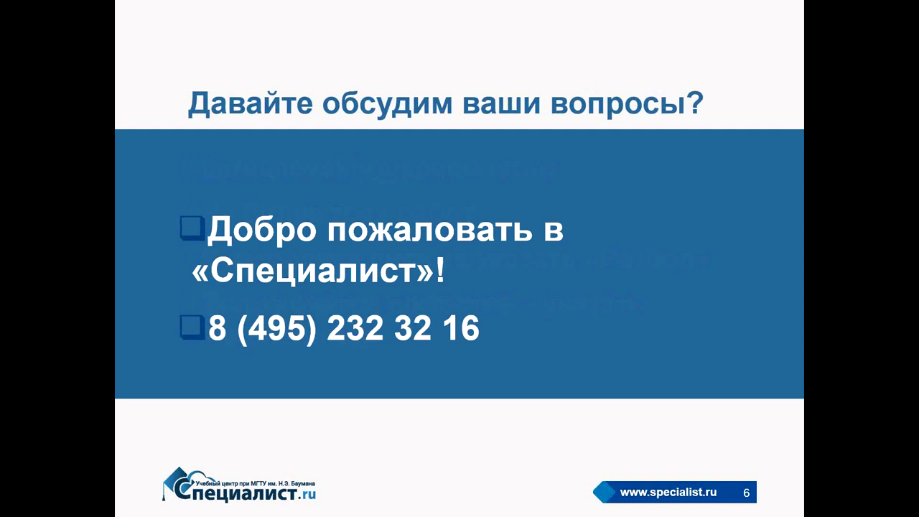
# Step: Go back from slide 6 through the previous slides with the Left arrow
pyautogui.press('Left')
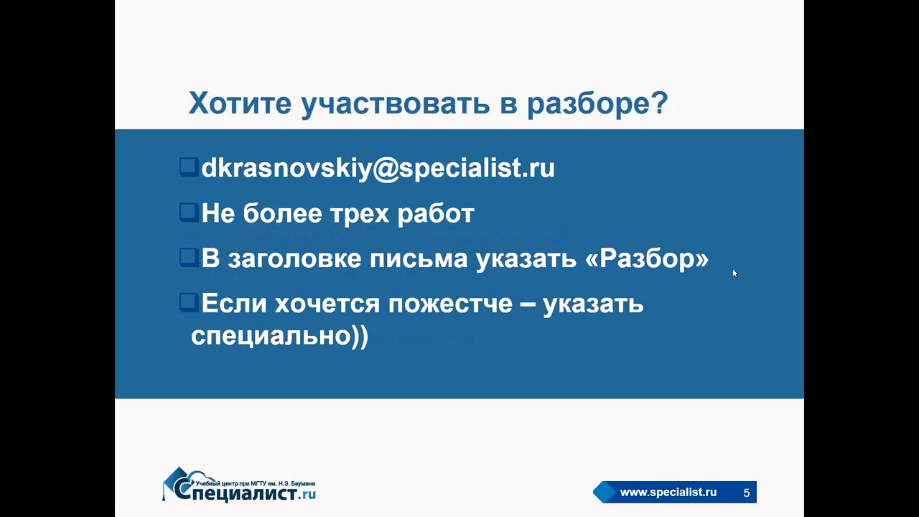
pyautogui.press('Left')
pyautogui.press('Left')
pyautogui.press('Left')
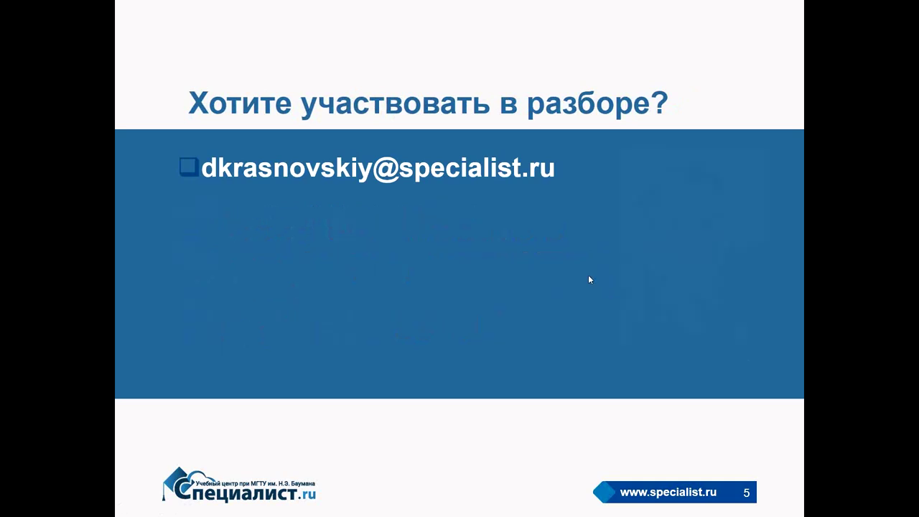
pyautogui.press('Left')
pyautogui.press('Left')
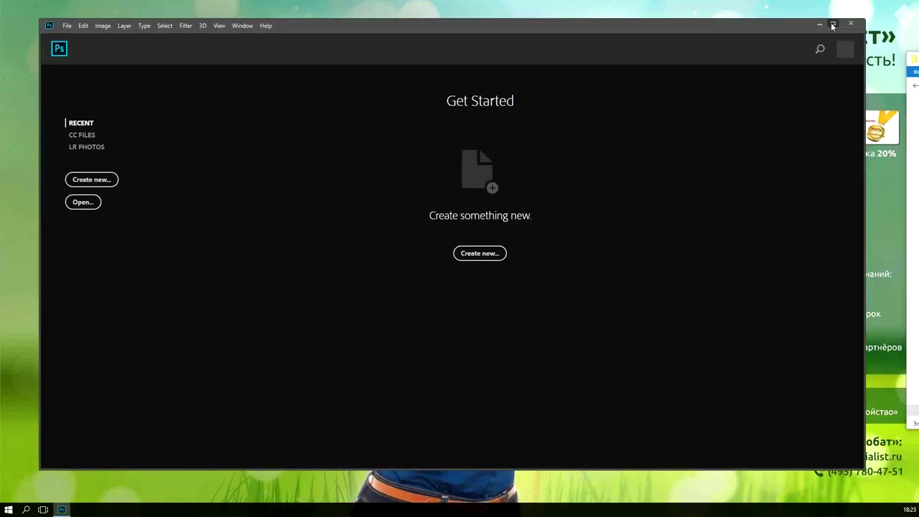
# Step: Maximize Photoshop and drag _DSC1738.jpg in from Explorer to open it
pyautogui.click(833, 23)
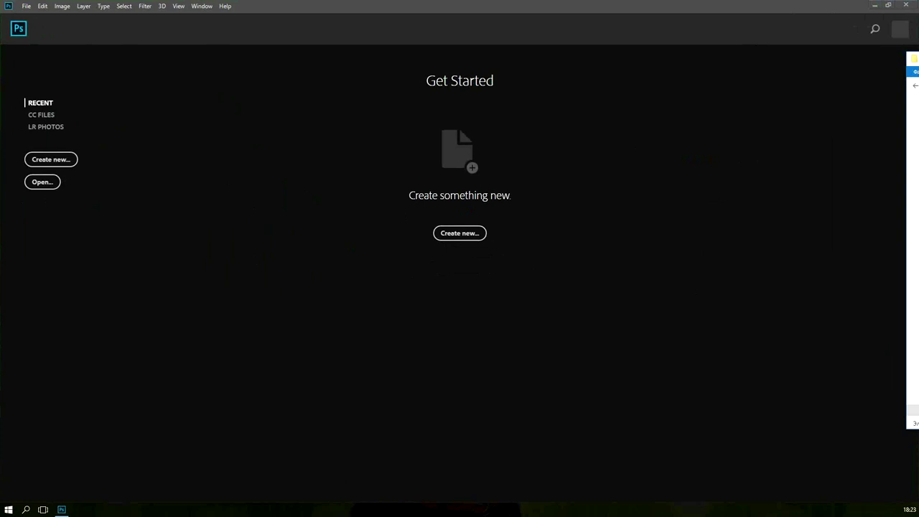
pyautogui.moveTo(913, 71)
pyautogui.mouseDown()
pyautogui.moveTo(407, 268)
pyautogui.moveTo(620, 273)
pyautogui.mouseUp()
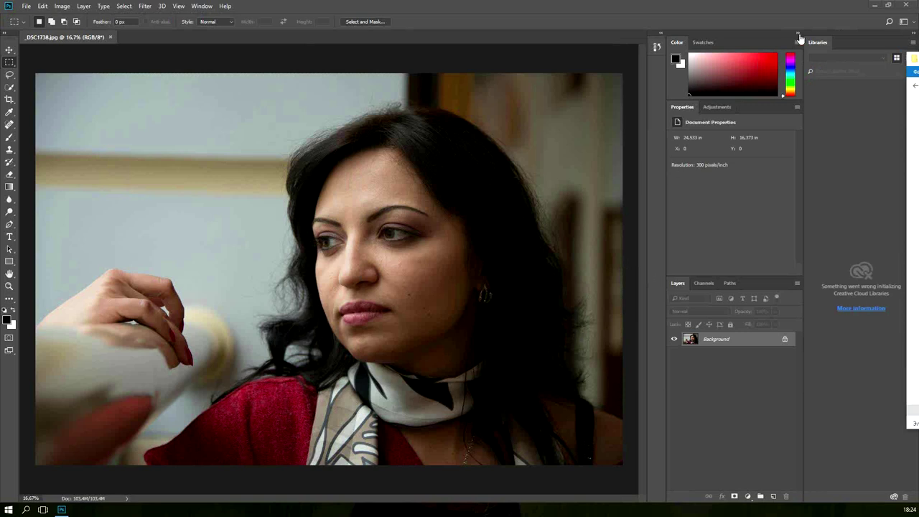
# Step: Collapse the panel dock to icons and zoom in on the woman's face
pyautogui.click(798, 34)
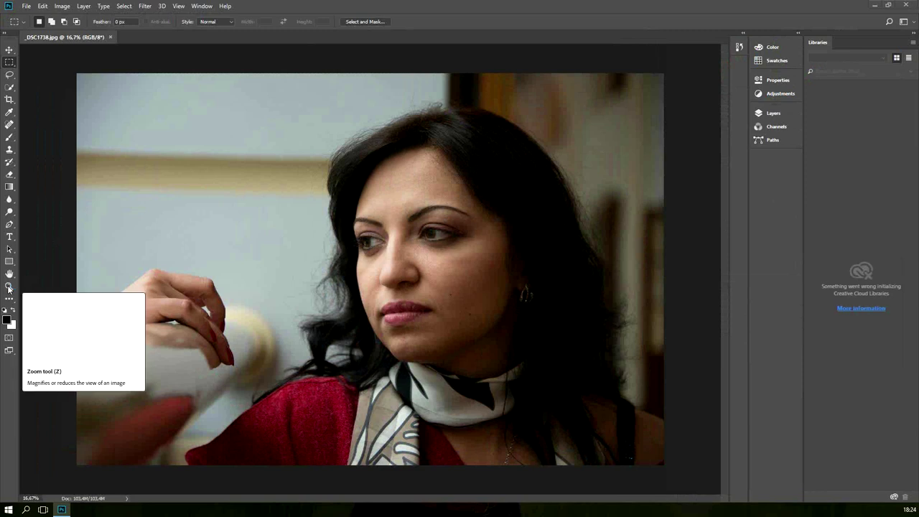
pyautogui.click(8, 287)
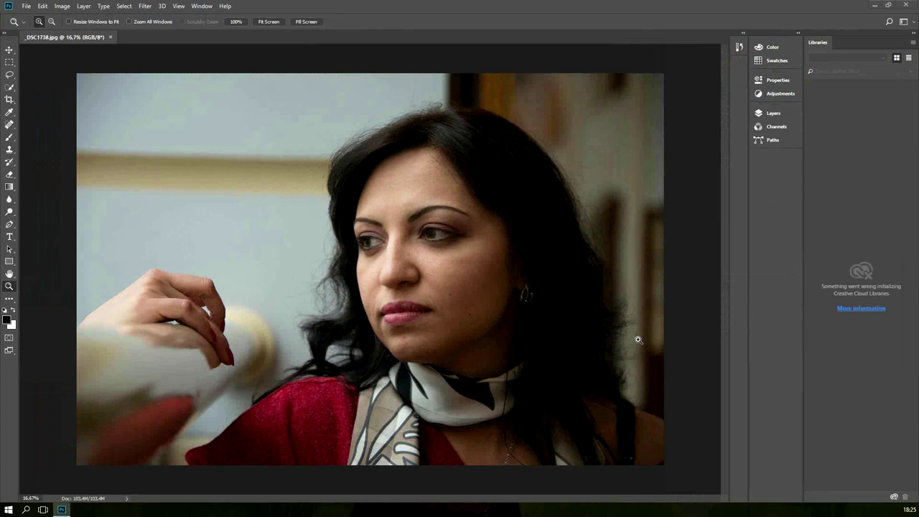
pyautogui.click(439, 282)
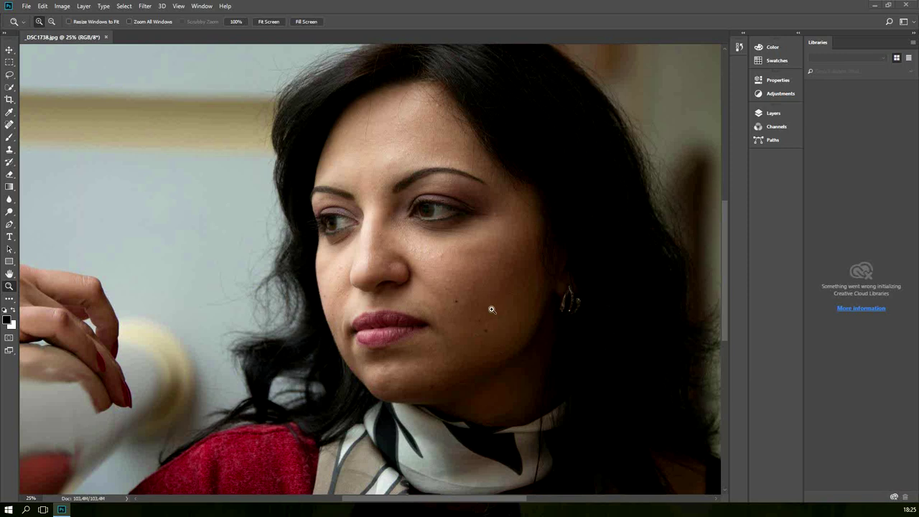
# Step: Centre and zoom out the face view, then open _DSC1738.psd from Explorer
pyautogui.moveTo(500, 310)
pyautogui.mouseDown()
pyautogui.moveTo(556, 310)
pyautogui.moveTo(550, 323)
pyautogui.moveTo(562, 328)
pyautogui.mouseUp()
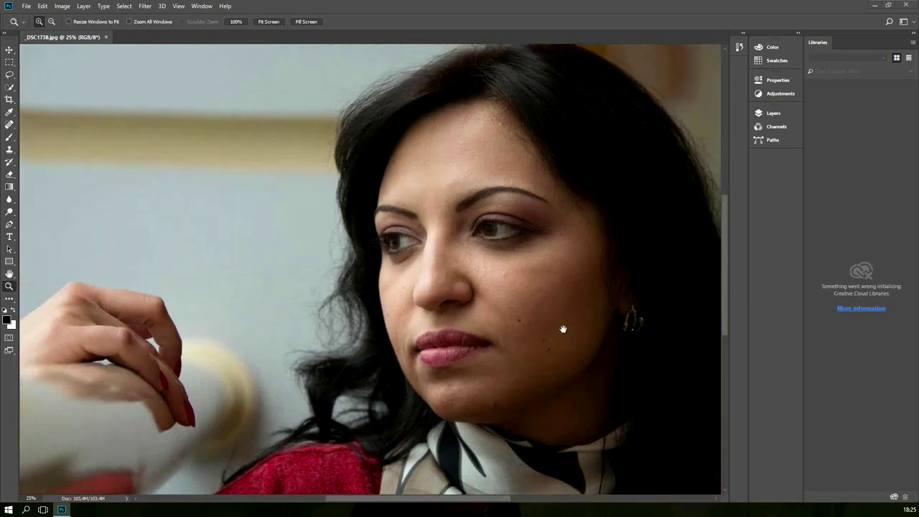
pyautogui.keyDown('alt'); pyautogui.click(457, 296); pyautogui.keyUp('alt')
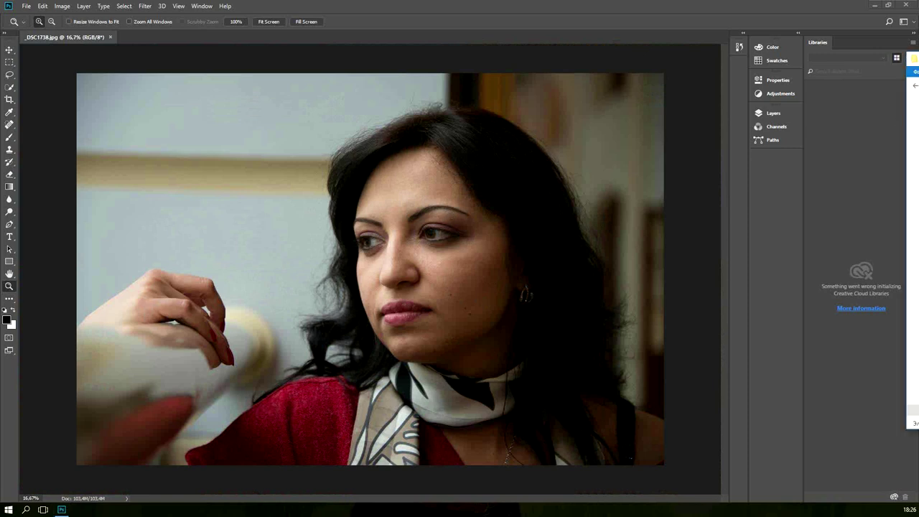
pyautogui.moveTo(346, 2); pyautogui.dragTo(350, 33)
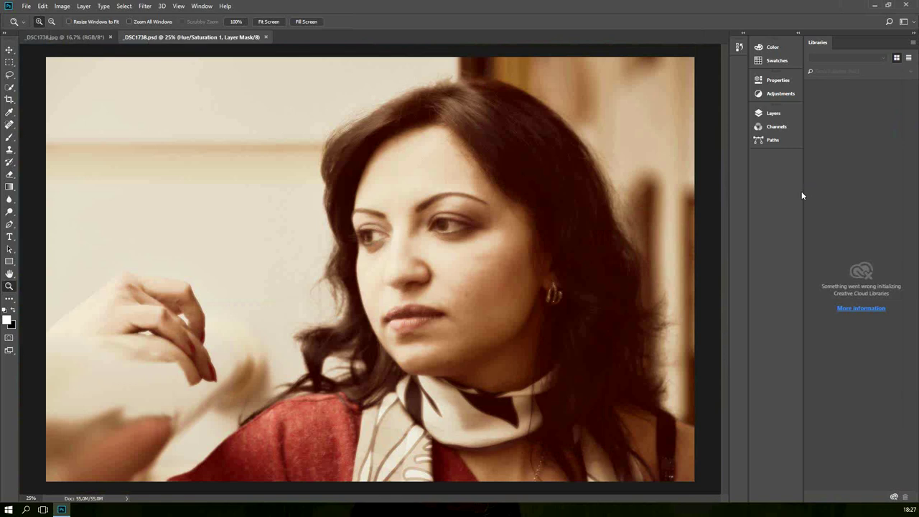
# Step: Show layers, remove the PSD's sepia tint with Ctrl+I, and compare against the original JPG
pyautogui.press('F7')
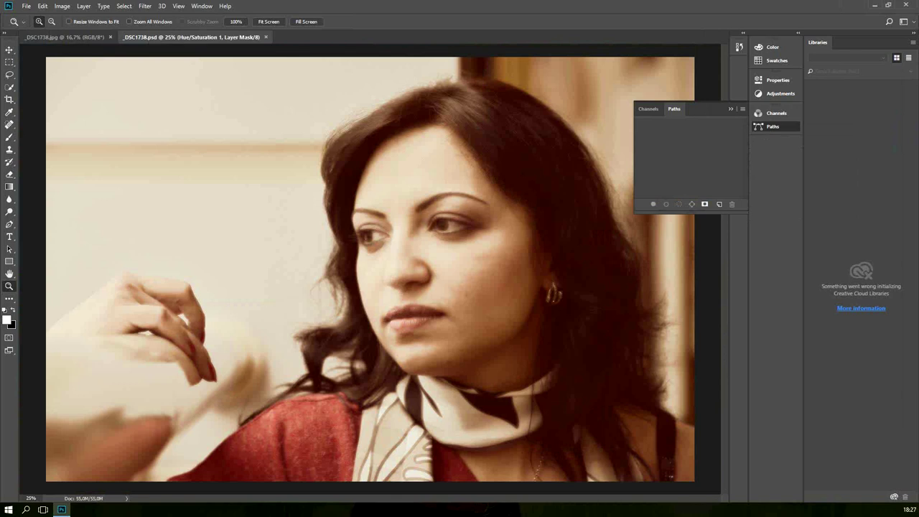
pyautogui.hotkey('ctrl', 'i')
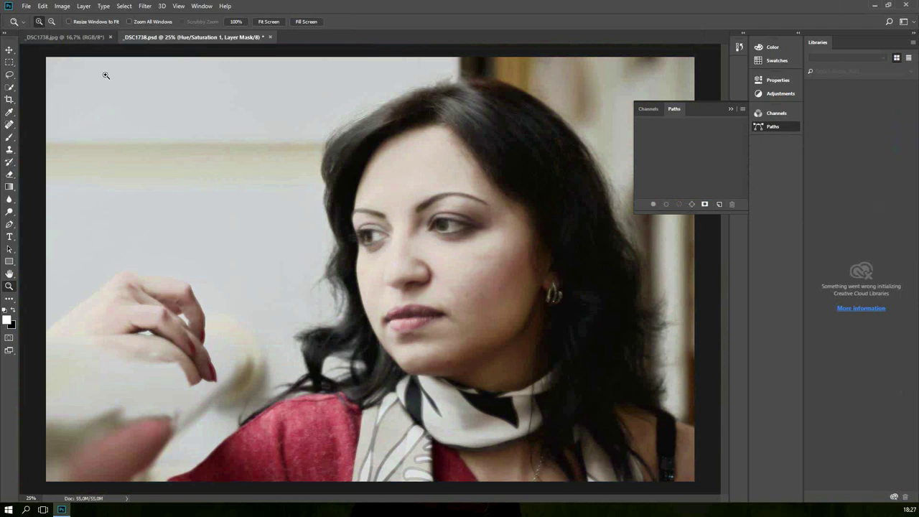
pyautogui.click(74, 41)
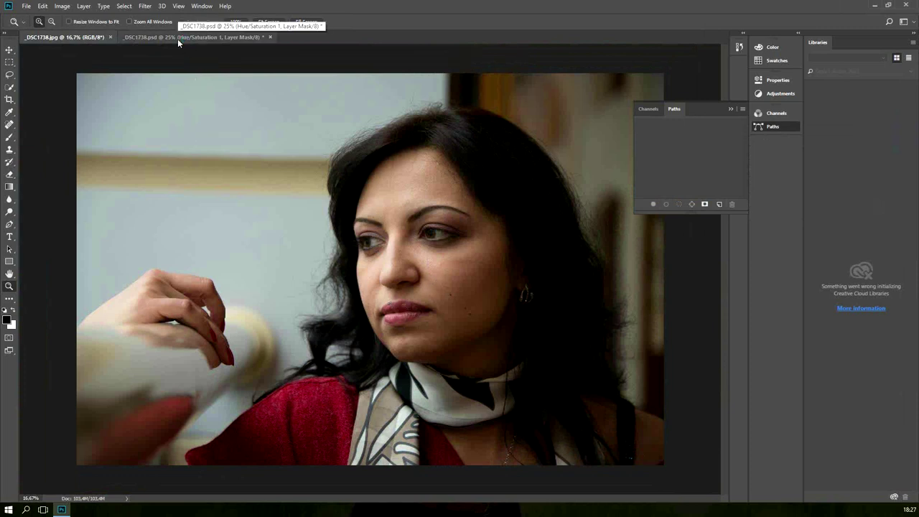
pyautogui.click(178, 38)
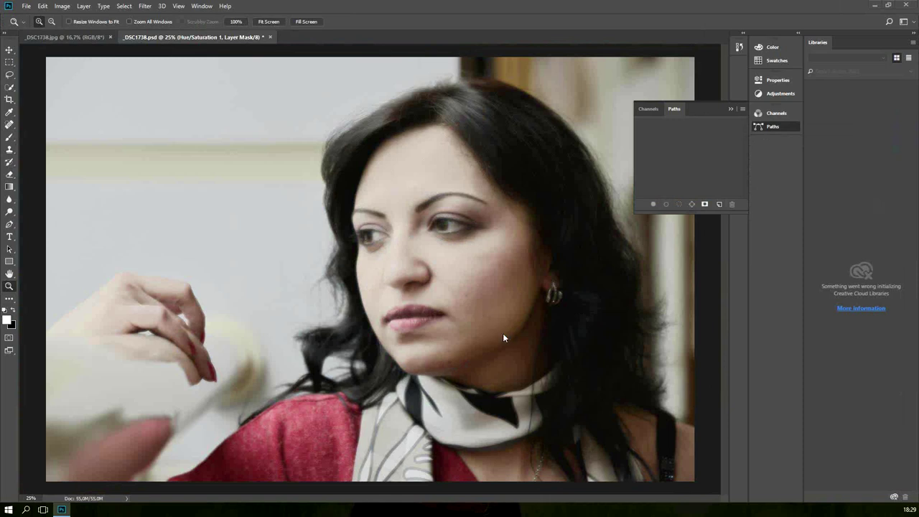
# Step: Zoom in on the eyes, pan over forehead, nose, lips and earring, then zoom back out
pyautogui.click(455, 239)
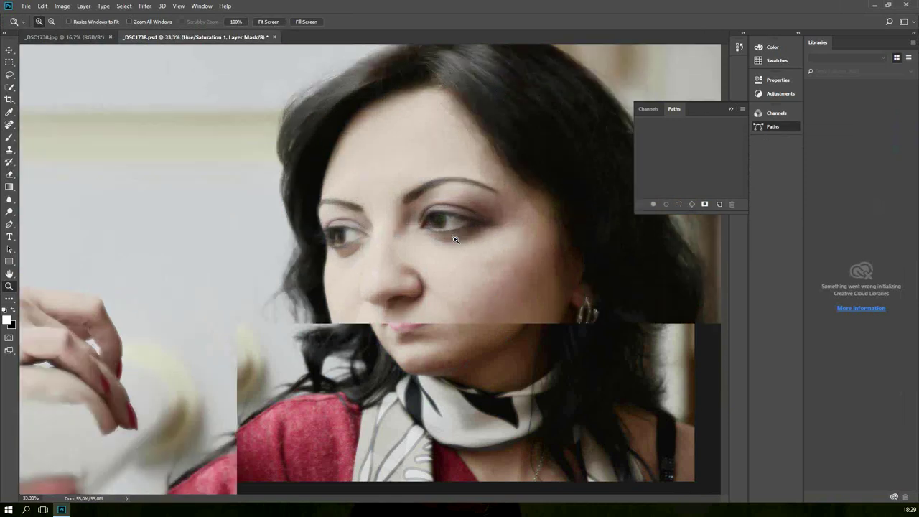
pyautogui.click(458, 239)
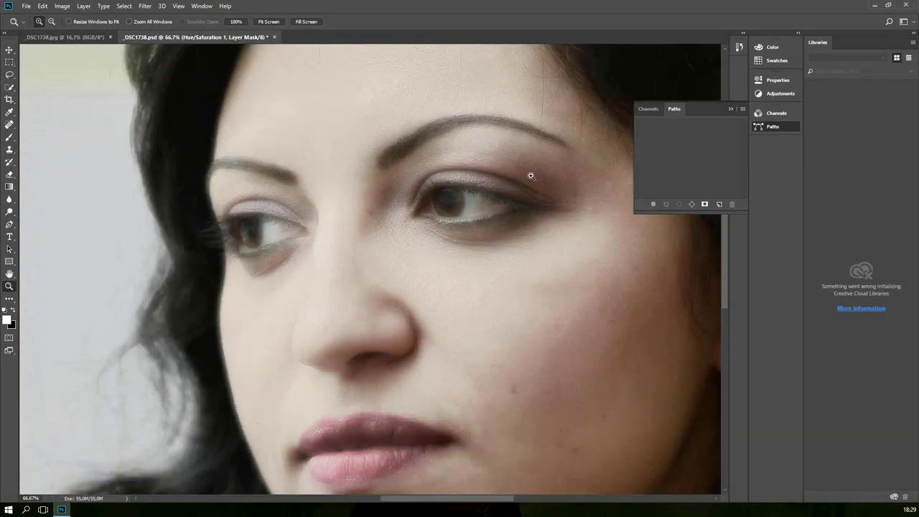
pyautogui.moveTo(446, 148)
pyautogui.mouseDown()
pyautogui.moveTo(435, 304)
pyautogui.moveTo(369, 115)
pyautogui.mouseUp()
pyautogui.moveTo(496, 238)
pyautogui.mouseDown()
pyautogui.moveTo(478, 168)
pyautogui.moveTo(515, 201)
pyautogui.mouseUp()
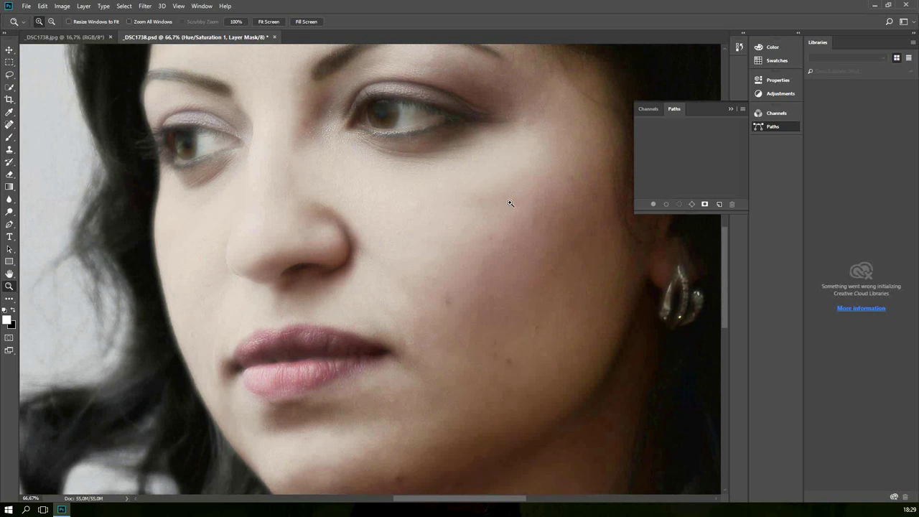
pyautogui.keyDown('alt'); pyautogui.click(485, 187); pyautogui.keyUp('alt')
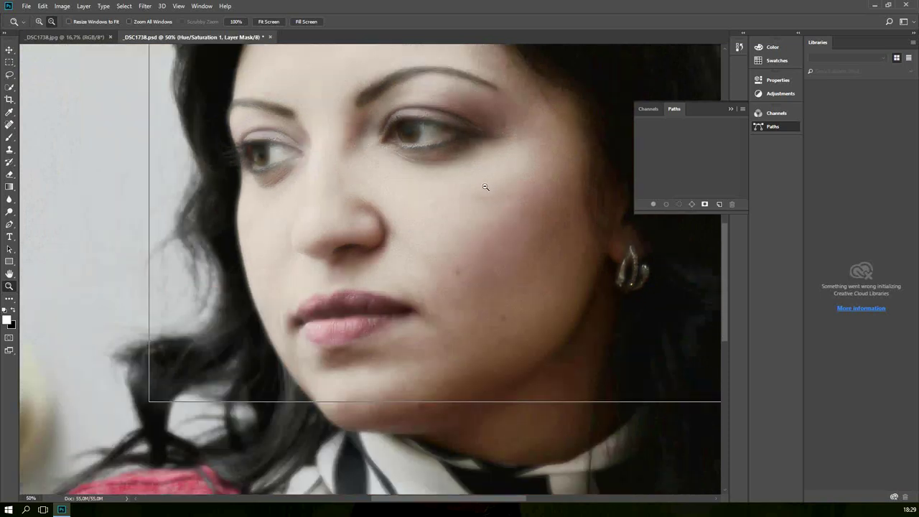
pyautogui.keyDown('alt'); pyautogui.click(485, 187); pyautogui.keyUp('alt')
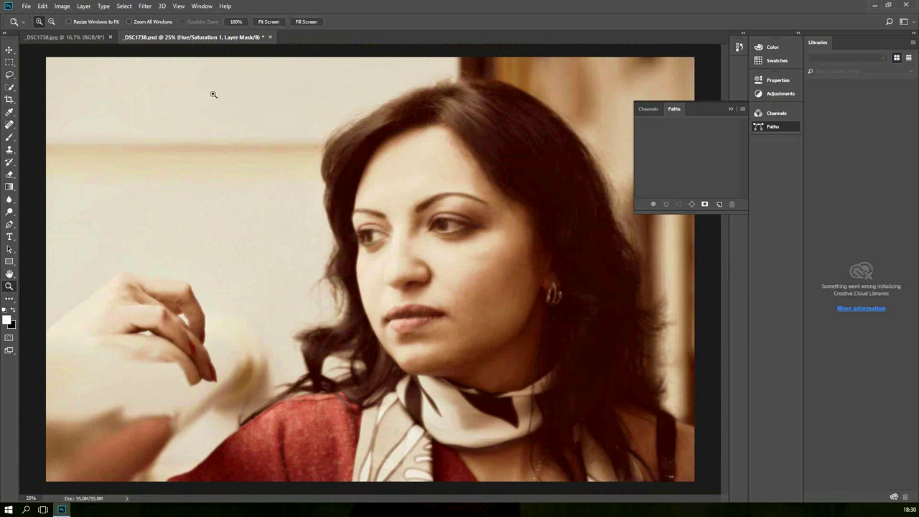
# Step: Close _DSC1738.psd and _DSC1738.jpg, then open the portrait _DSC3133.jpg
pyautogui.click(271, 37)
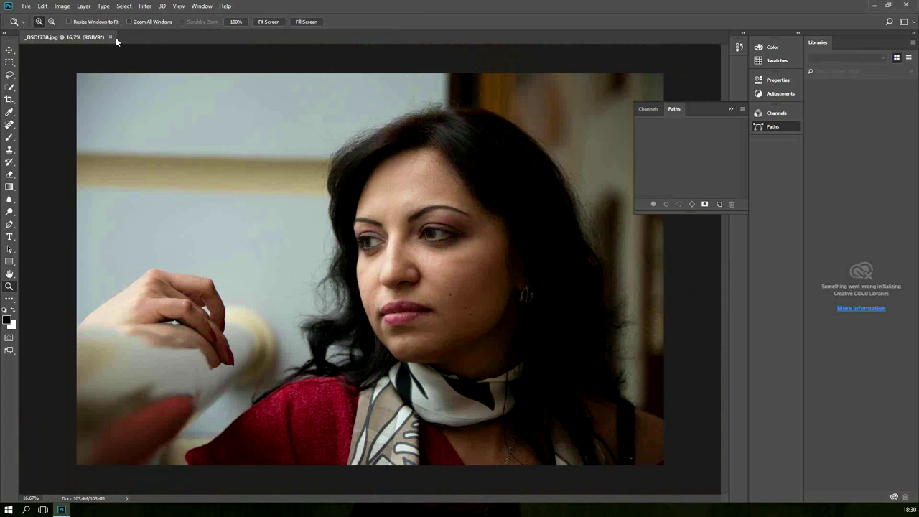
pyautogui.click(111, 37)
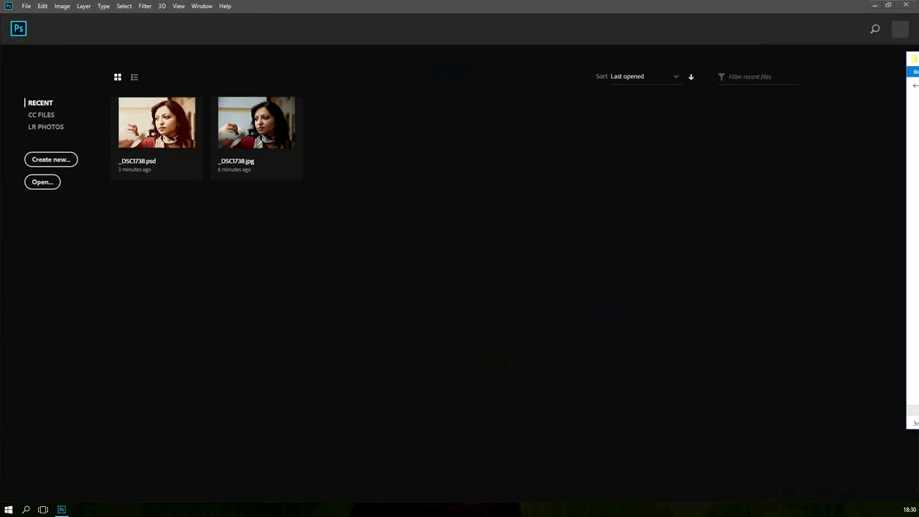
pyautogui.moveTo(704, 156); pyautogui.dragTo(466, 228)
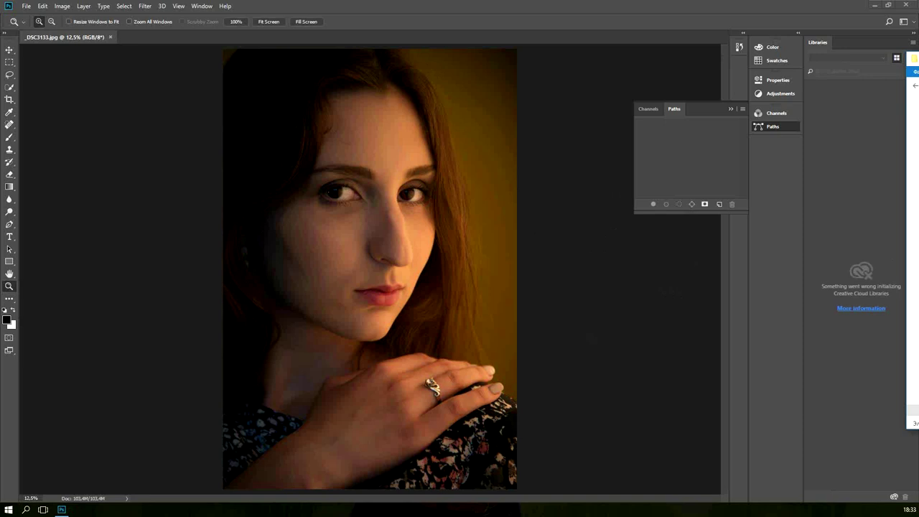
# Step: Drag the edited _DSC3133.psd from the file manager into Photoshop to open it as a new document
pyautogui.moveTo(916, 198); pyautogui.dragTo(394, 34)
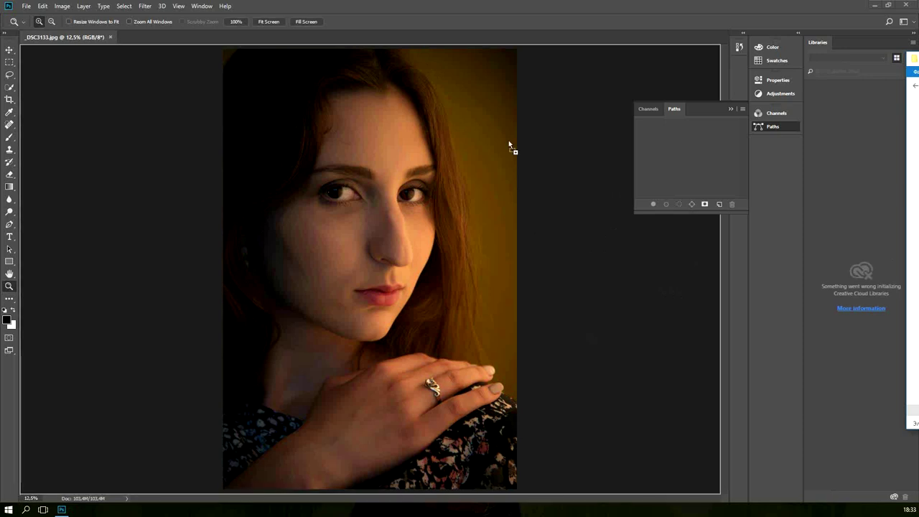
pyautogui.moveTo(394, 35); pyautogui.dragTo(393, 34)
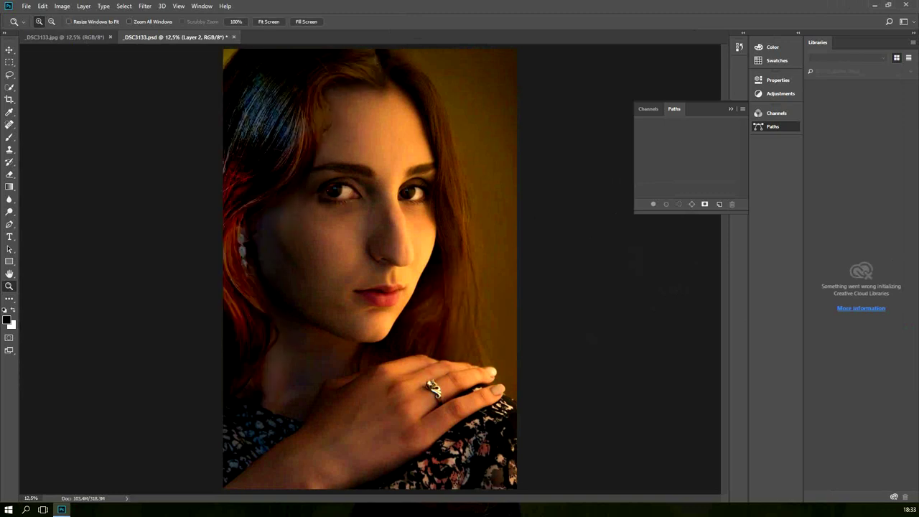
# Step: With Layer 0 copy active, compare _DSC3133.jpg against the PSD, then open another _DSC3133 PSD version
pyautogui.hotkey('alt', '[')
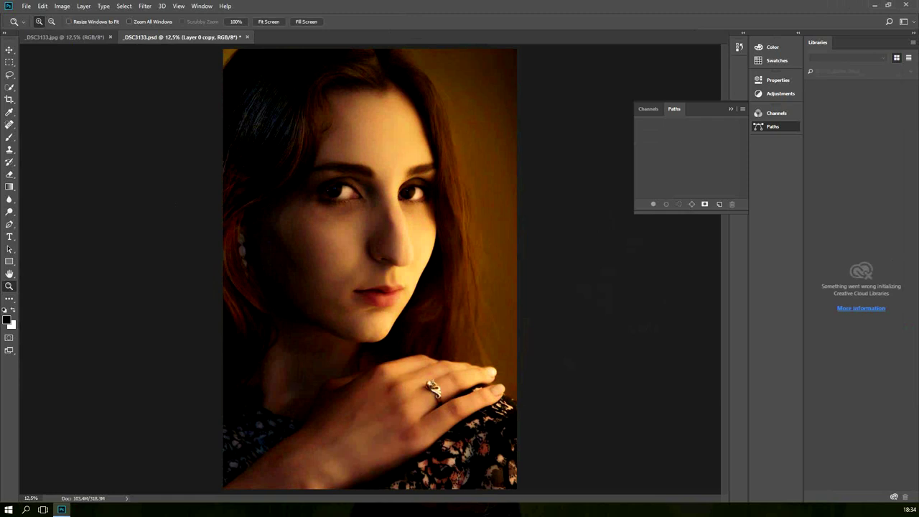
pyautogui.click(57, 39)
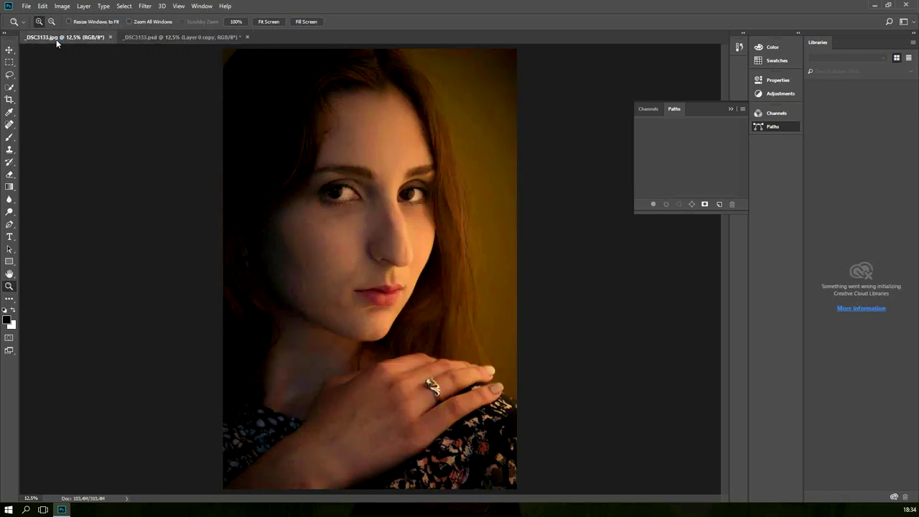
pyautogui.click(184, 36)
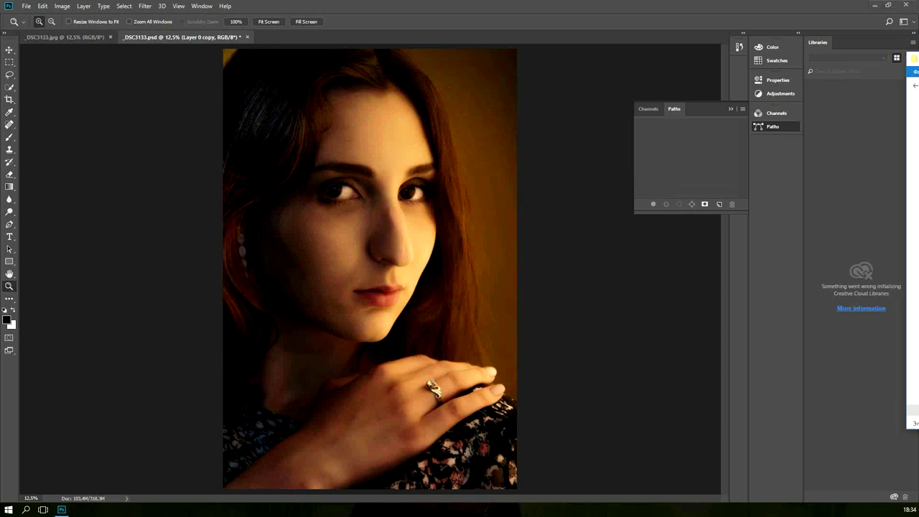
pyautogui.moveTo(914, 107); pyautogui.dragTo(364, 37)
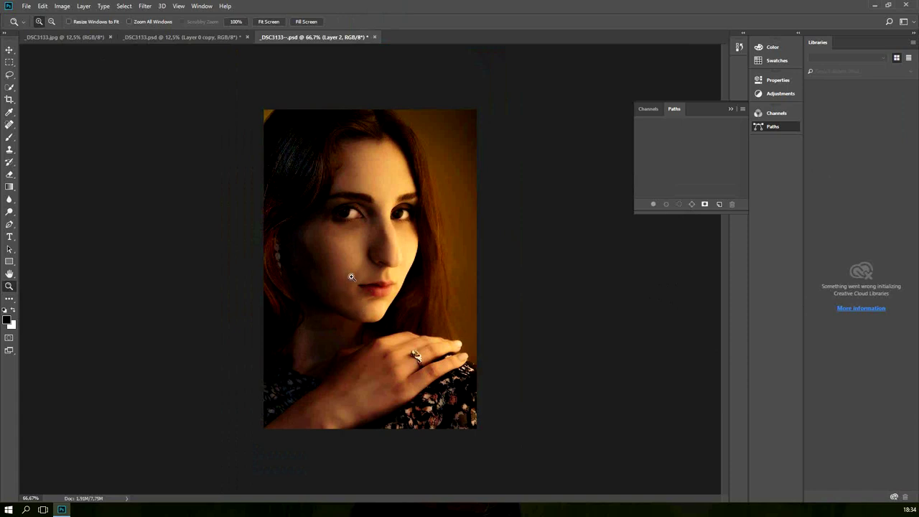
# Step: Zoom the Layer 2 PSD version to 100% around the nose
pyautogui.click(370, 253)
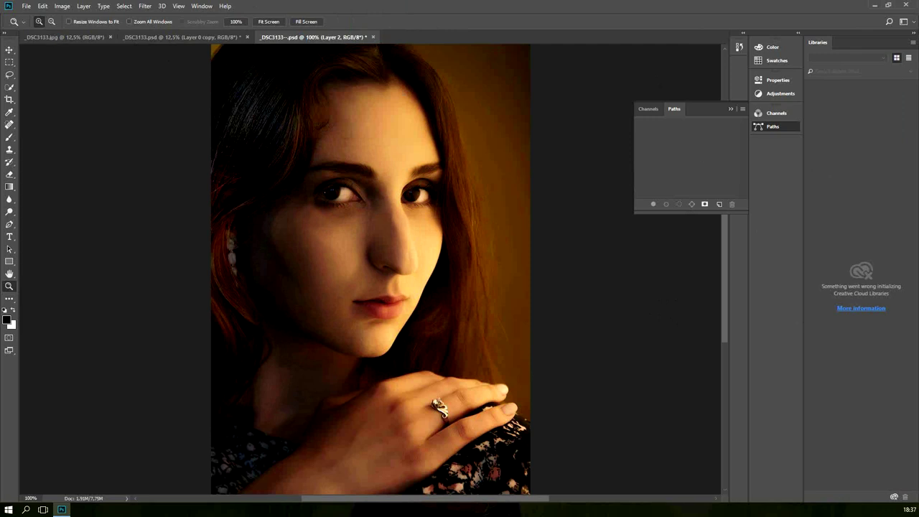
# Step: Close the third _DSC3133 PSD document and return to the first edited _DSC3133.psd
pyautogui.click(55, 37)
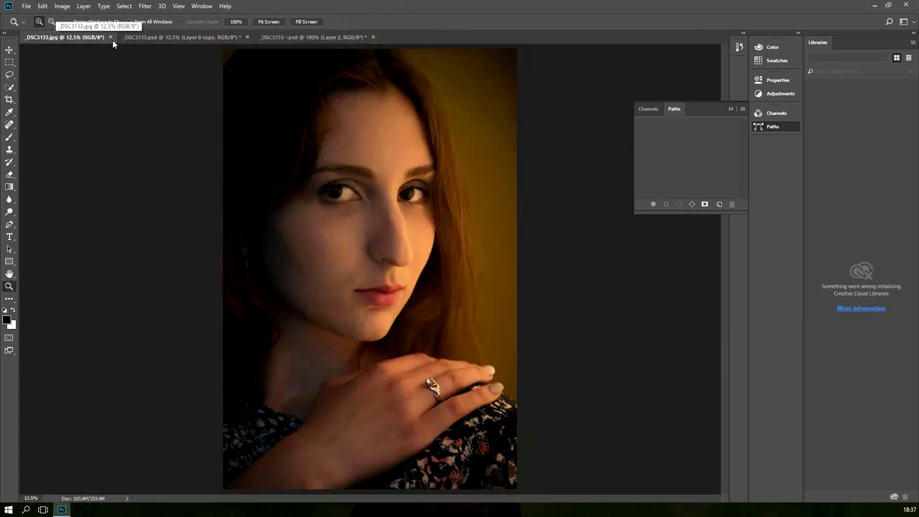
pyautogui.click(310, 37)
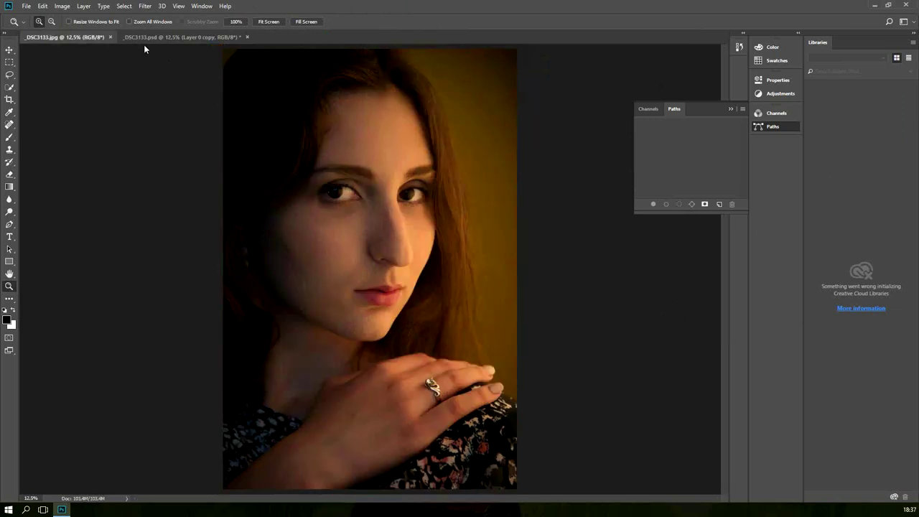
pyautogui.click(170, 38)
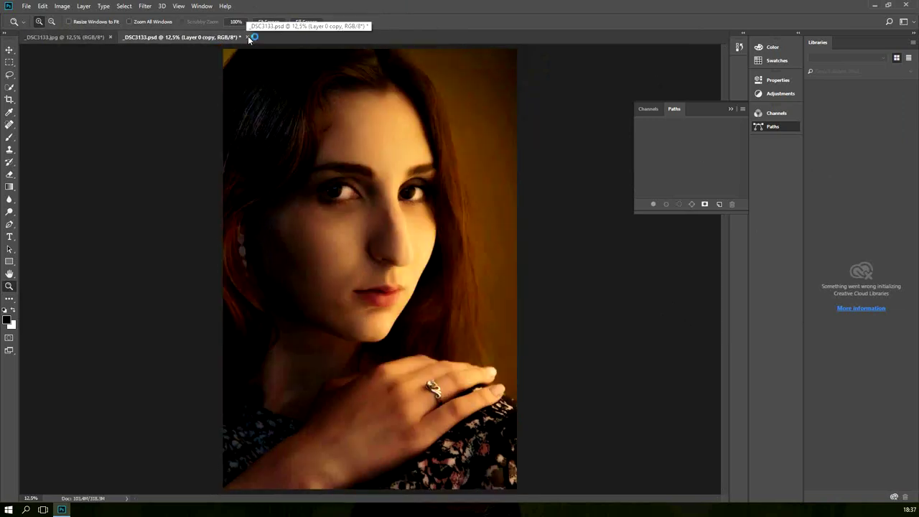
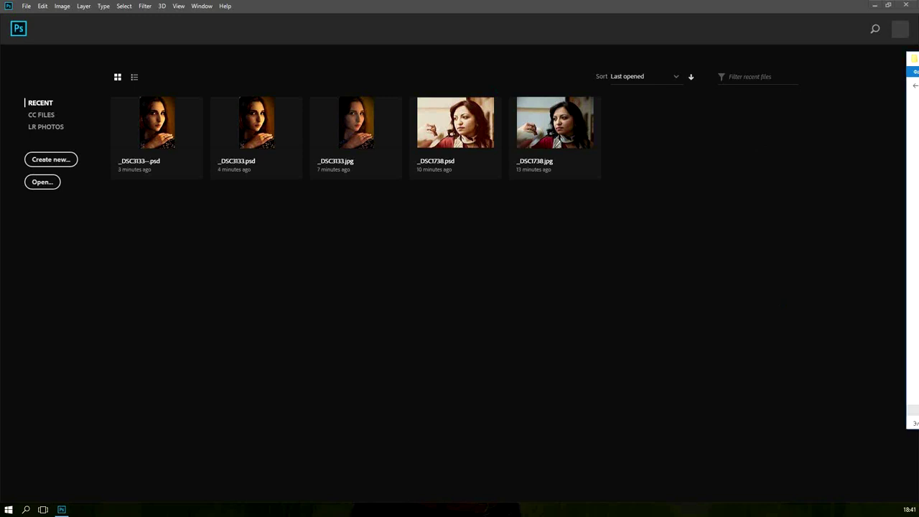
# Step: Open Untitled-1-2.tif, the scratched sepia portrait of the bearded man, in Photoshop
pyautogui.moveTo(618, 136); pyautogui.dragTo(440, 11)
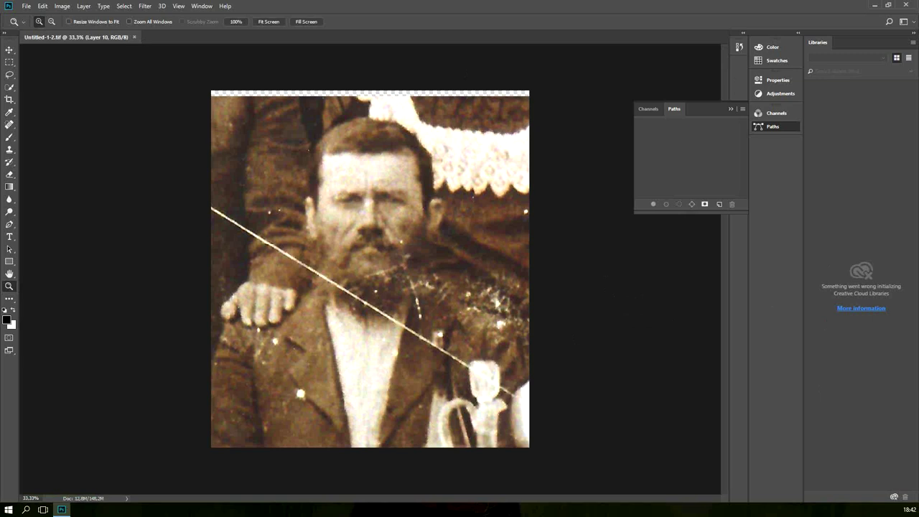
# Step: Undo and redo the portrait's scratch repair to compare, then preview it without sepia toning
pyautogui.hotkey('ctrl', 'z')
pyautogui.hotkey('ctrl', 'z')
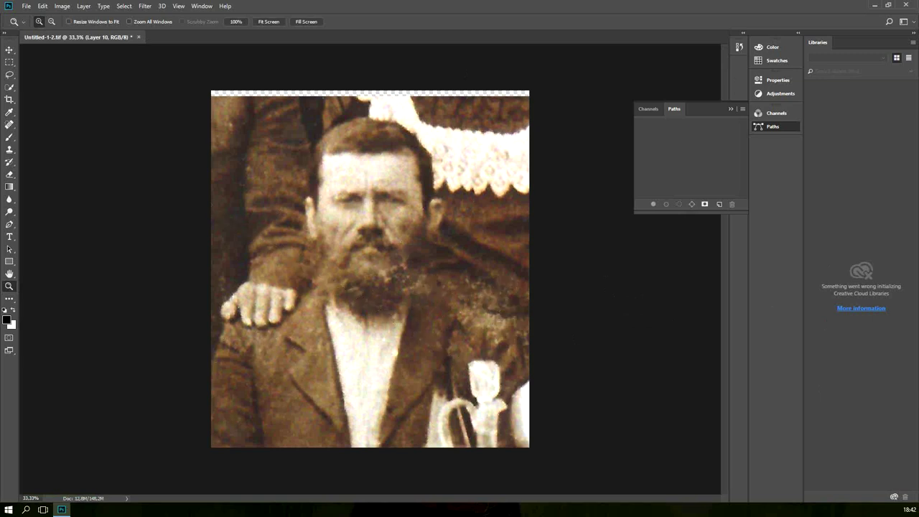
pyautogui.hotkey('ctrl', 'z')
pyautogui.hotkey('ctrl', 'z')
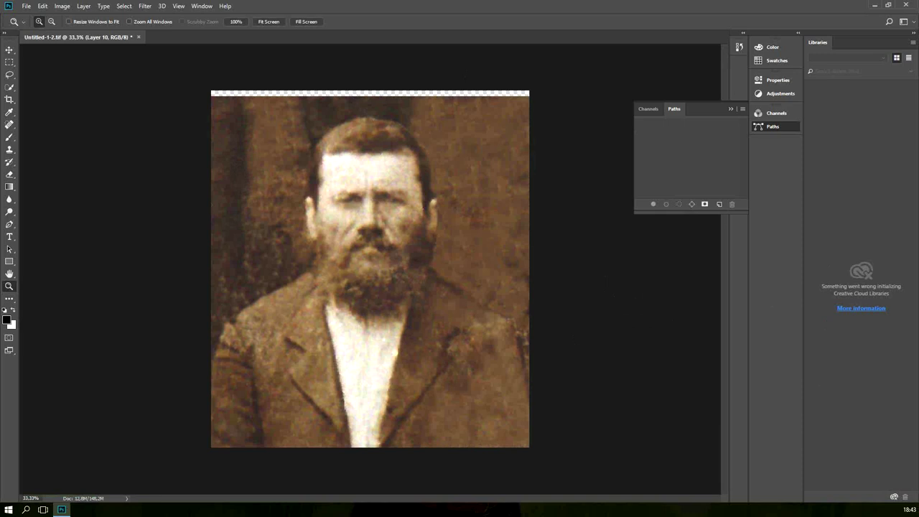
pyautogui.hotkey('ctrl', 'shift', 'u')
pyautogui.click(291, 284)
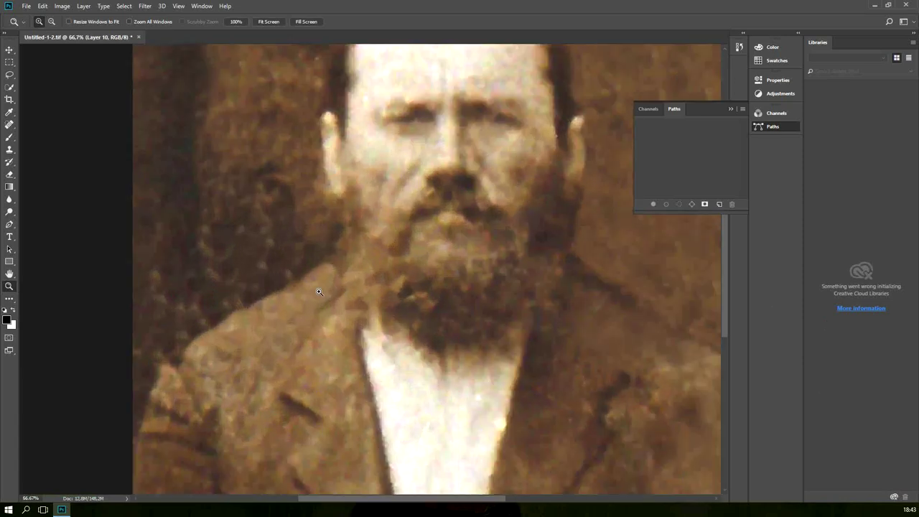
pyautogui.click(320, 291)
pyautogui.click(320, 288)
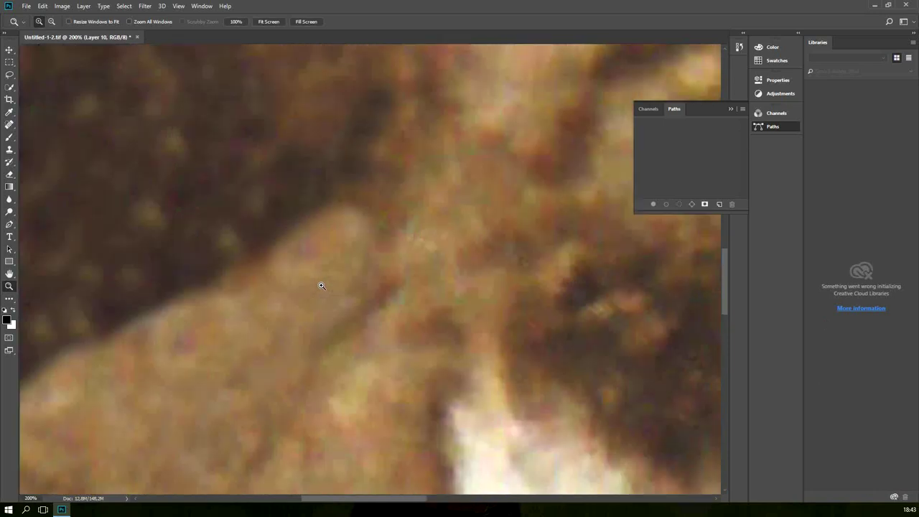
pyautogui.keyDown('alt'); pyautogui.click(417, 260); pyautogui.keyUp('alt')
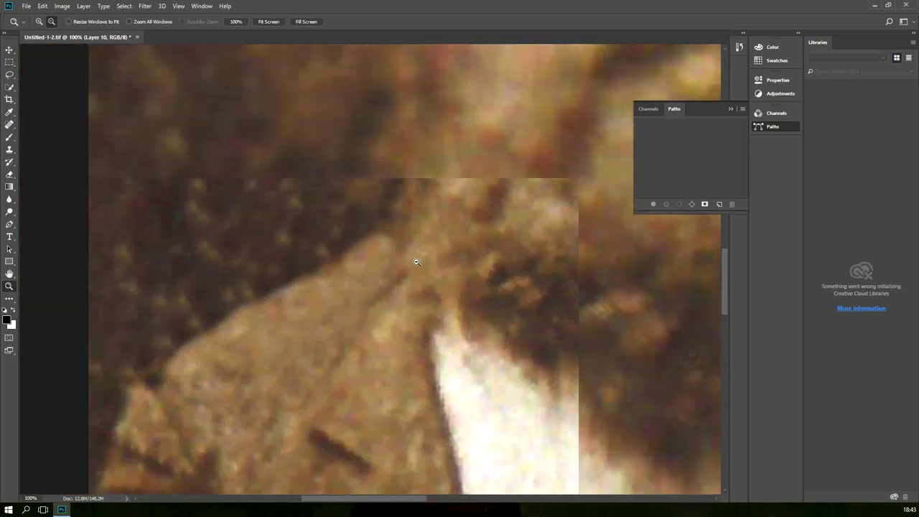
pyautogui.keyDown('alt'); pyautogui.click(417, 262); pyautogui.keyUp('alt')
pyautogui.keyDown('alt'); pyautogui.click(467, 261); pyautogui.keyUp('alt')
pyautogui.keyDown('alt'); pyautogui.click(511, 261); pyautogui.keyUp('alt')
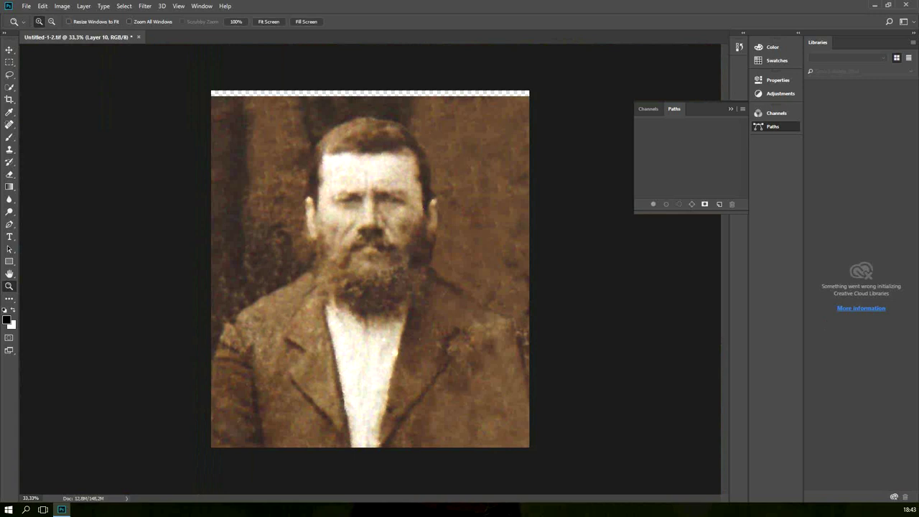
pyautogui.hotkey('ctrl', 'shift', 'u')
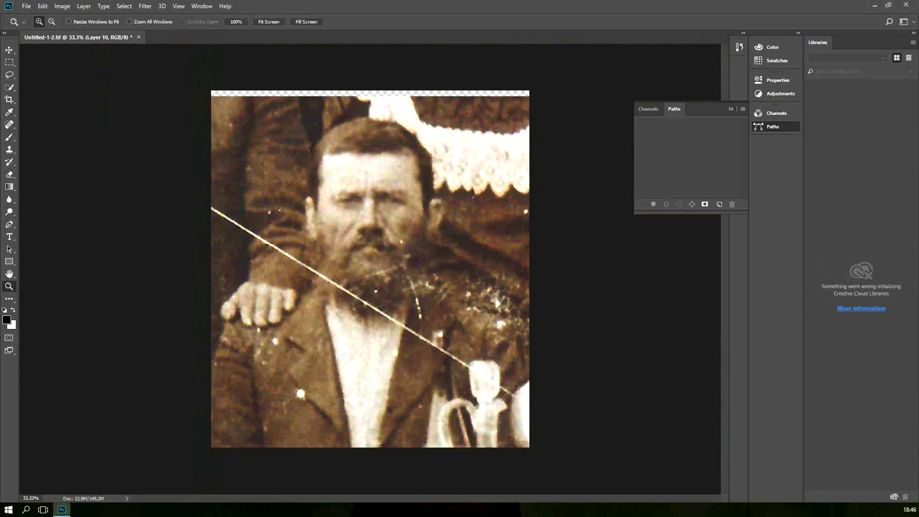
# Step: Close the restored old portrait and open _DSC2974.jpg, the blonde woman's portrait
pyautogui.hotkey('ctrl', 'w')
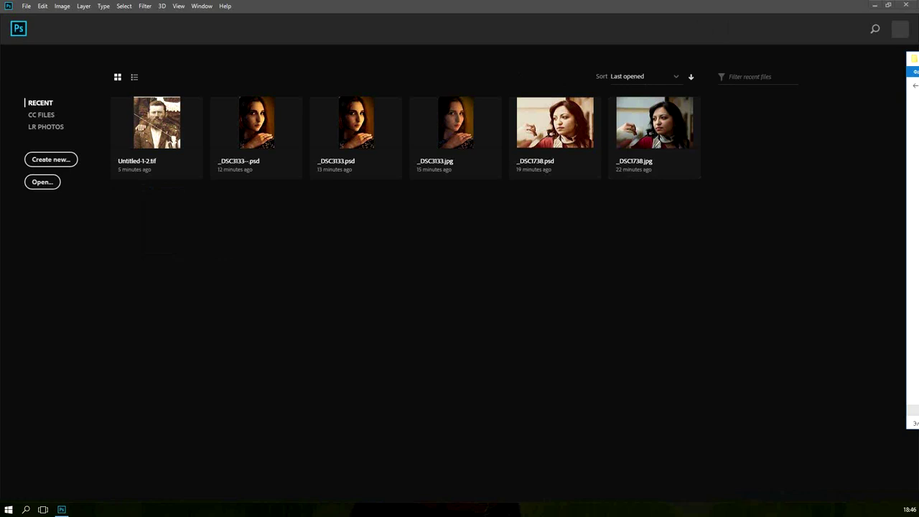
pyautogui.moveTo(911, 237); pyautogui.dragTo(480, 296)
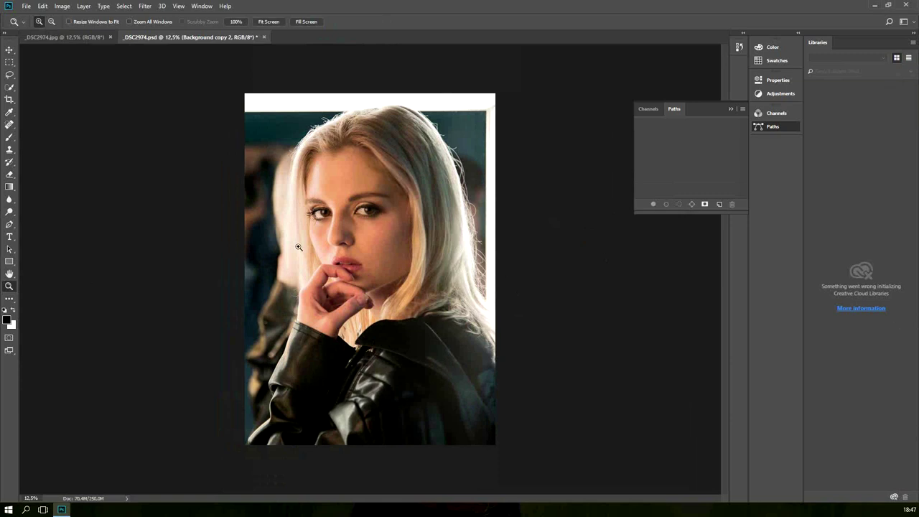
# Step: Zoom the woman's photo to 25% around the face, then open _DSC2974-.psd as another tab
pyautogui.click(350, 215)
pyautogui.click(350, 215)
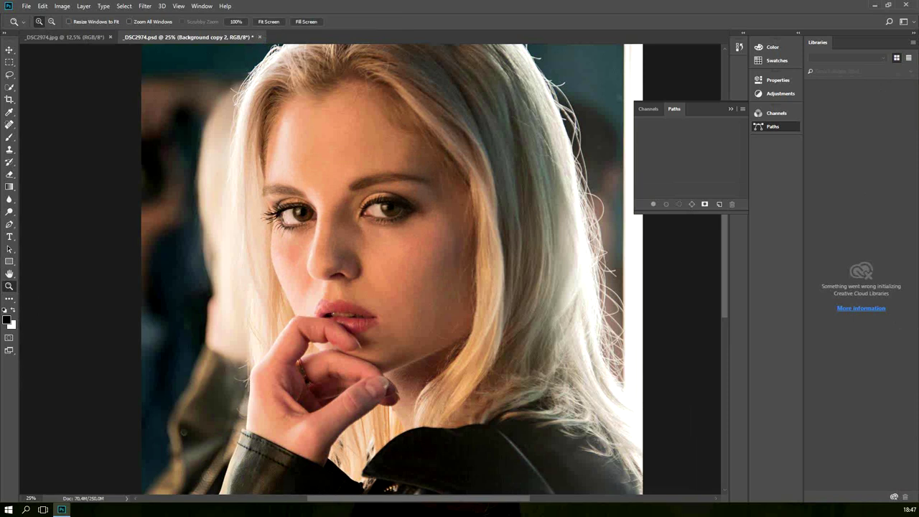
pyautogui.moveTo(387, 46); pyautogui.dragTo(364, 37)
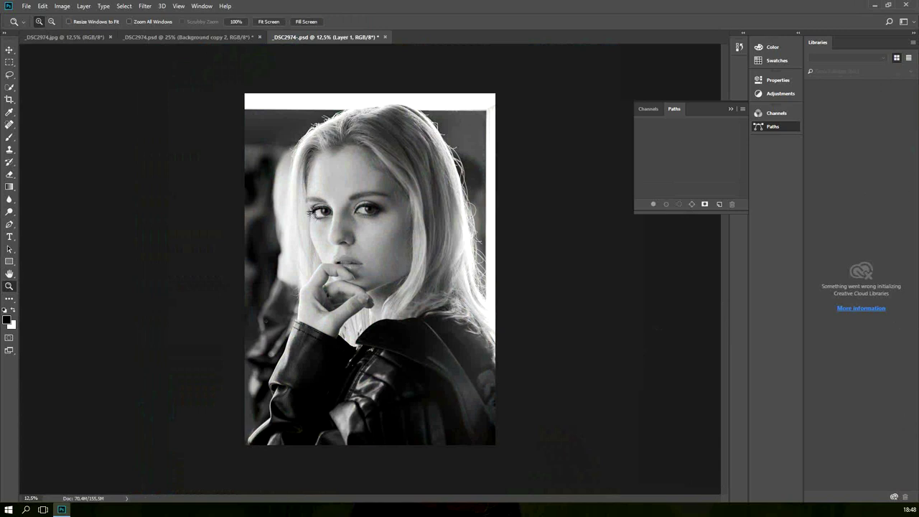
pyautogui.click(56, 39)
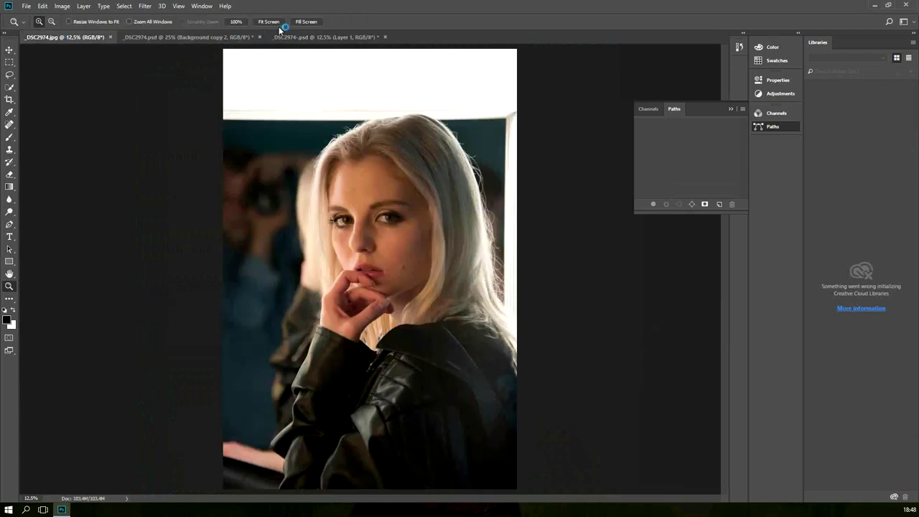
pyautogui.click(328, 39)
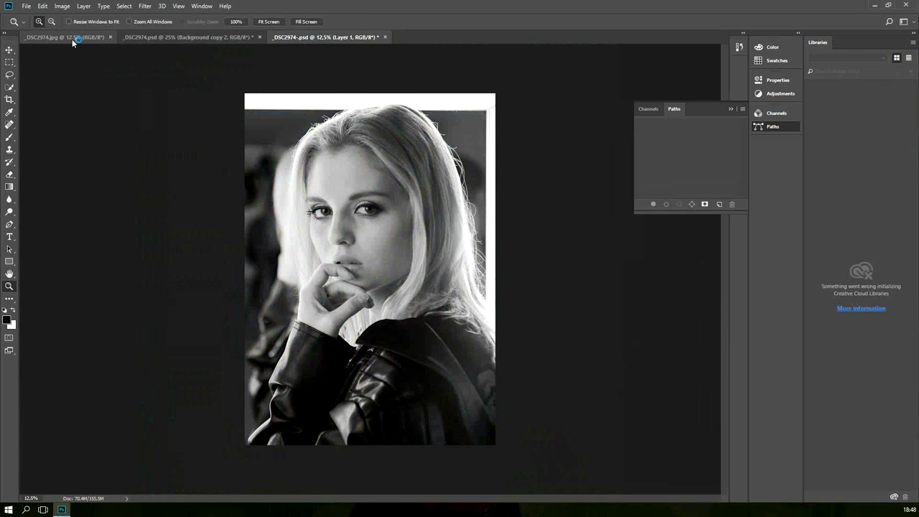
pyautogui.click(71, 38)
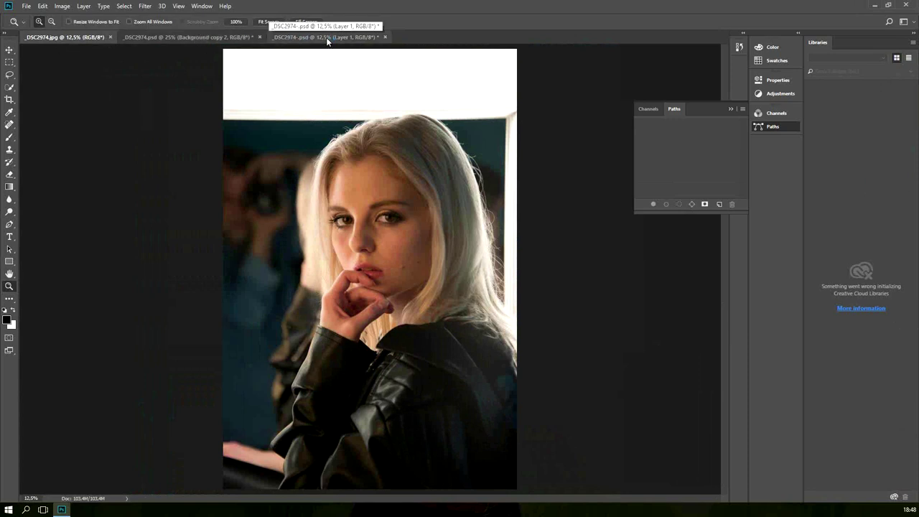
pyautogui.click(327, 37)
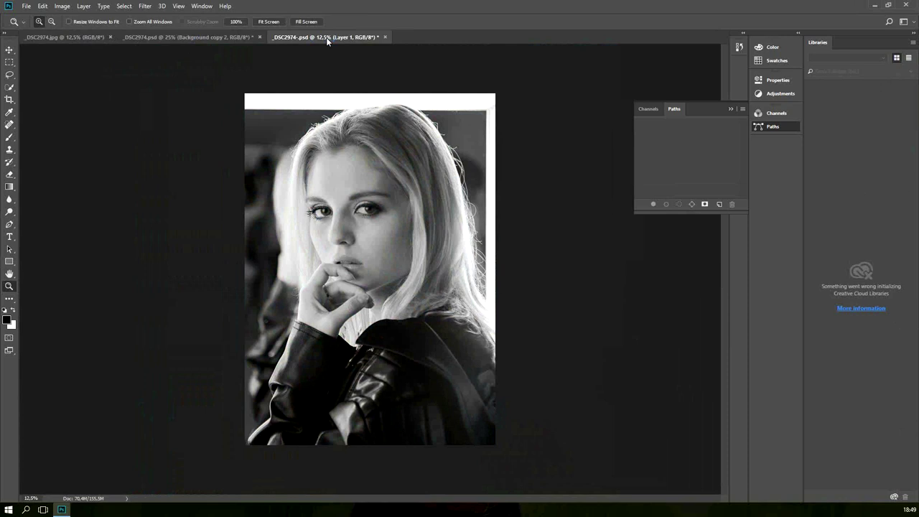
pyautogui.click(54, 38)
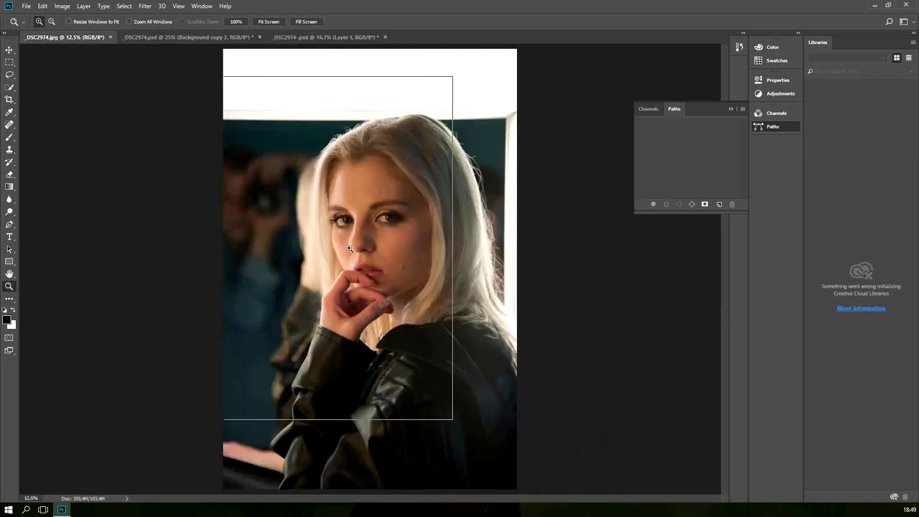
# Step: Zoom in on the face in _DSC2974.jpg, then around the nose in _DSC2974-.psd
pyautogui.click(404, 233)
pyautogui.click(403, 233)
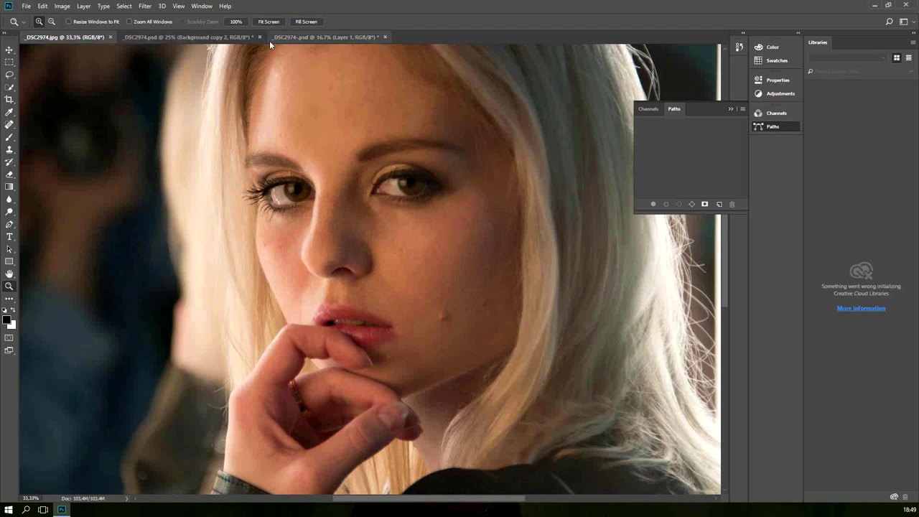
pyautogui.click(315, 38)
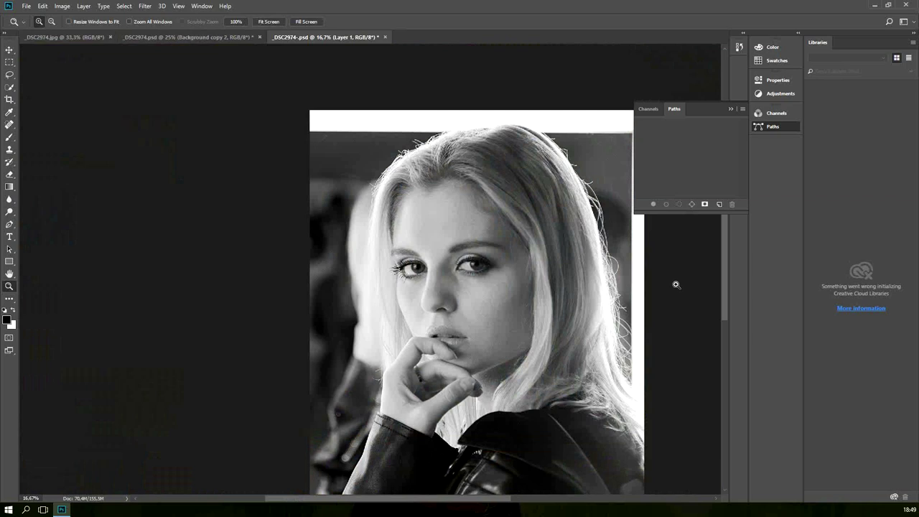
pyautogui.click(464, 308)
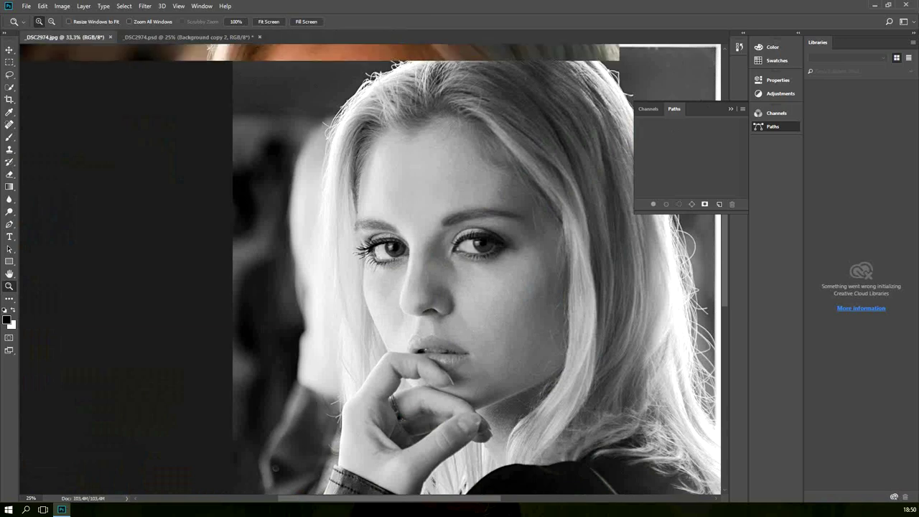
# Step: Close _DSC2974-.psd, _DSC2974.psd and _DSC2974.jpg, leaving Photoshop's recent-files home screen
pyautogui.hotkey('ctrl', 'Tab')
pyautogui.click(264, 33)
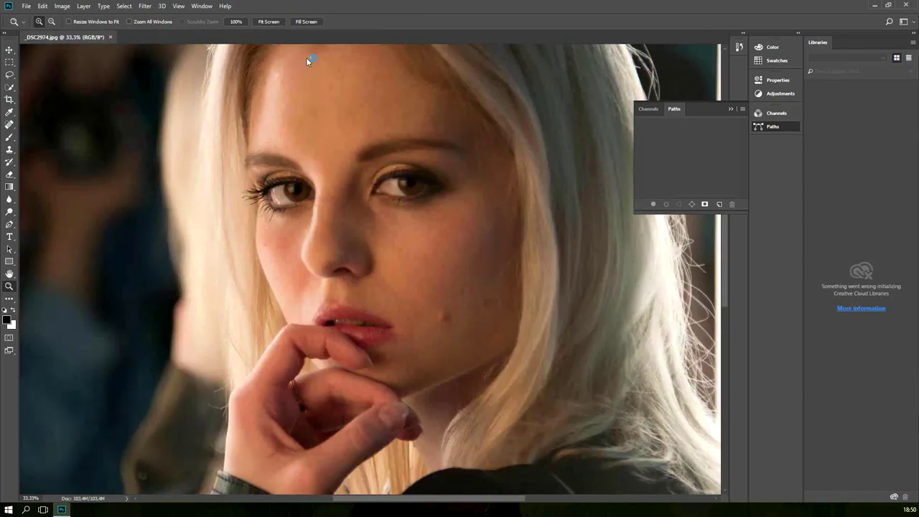
pyautogui.click(111, 36)
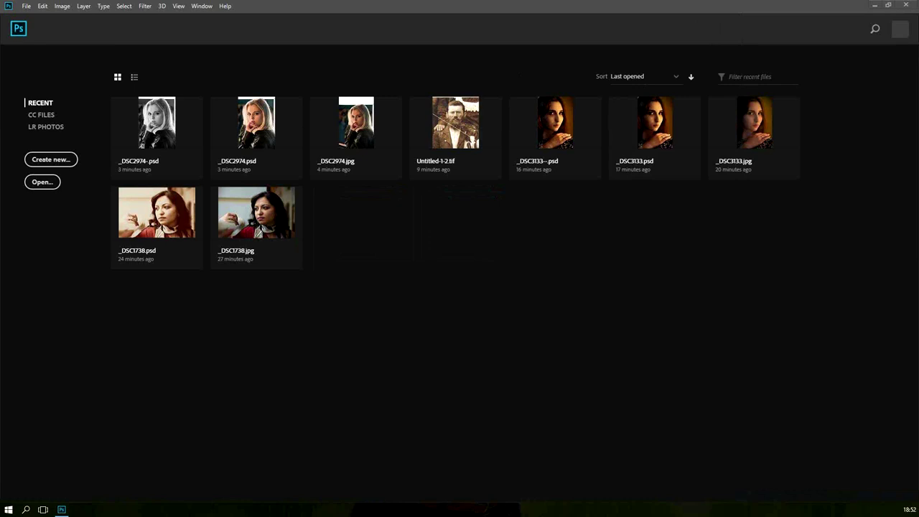
# Step: Minimize Photoshop to reveal the desktop
pyautogui.click(877, 9)
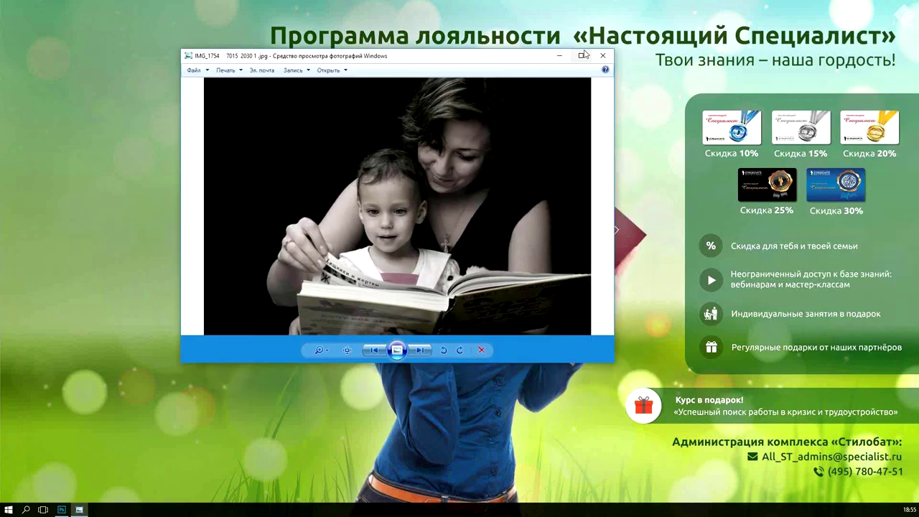
# Step: Maximize the viewer on the mother-and-child photo, zoom in one step, then close it
pyautogui.click(581, 57)
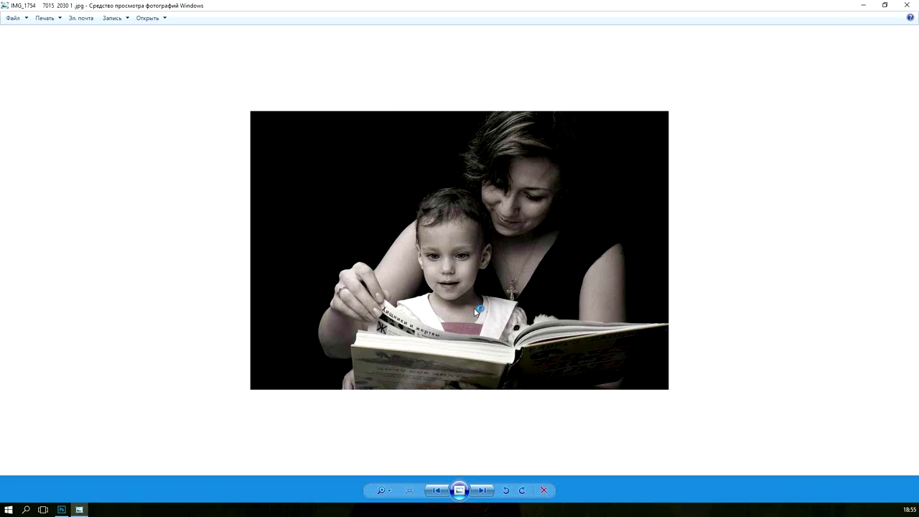
pyautogui.scroll(1, 474, 308)
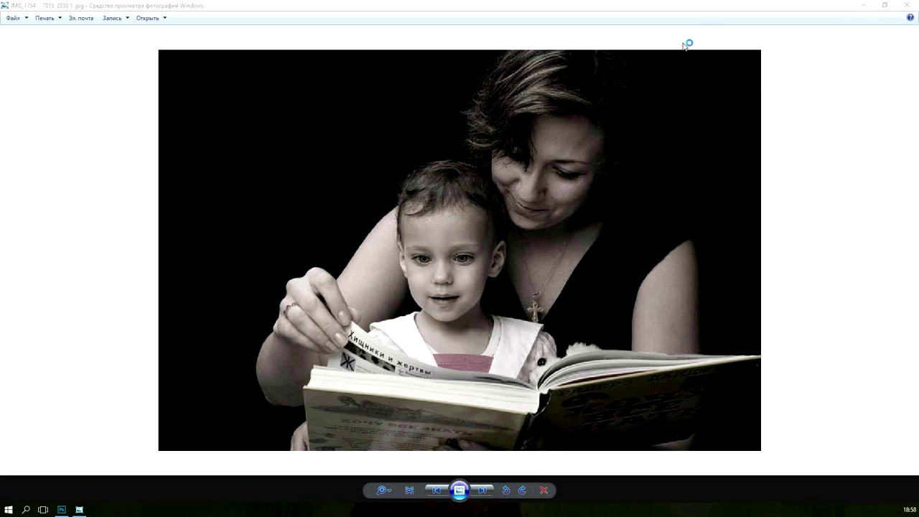
pyautogui.click(907, 8)
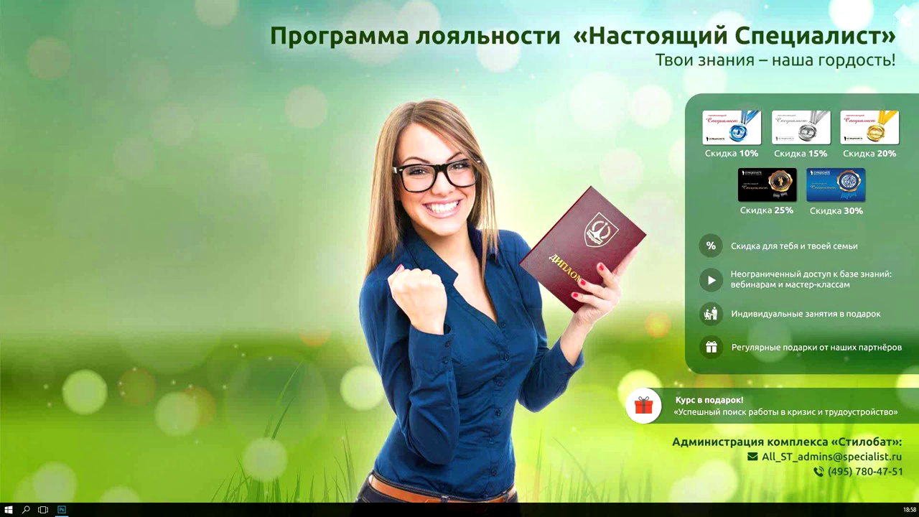
# Step: Zoom into IMG_1754, pan to the child's face and cross, then move on to IMG_1764
pyautogui.hotkey('alt', 'Tab')
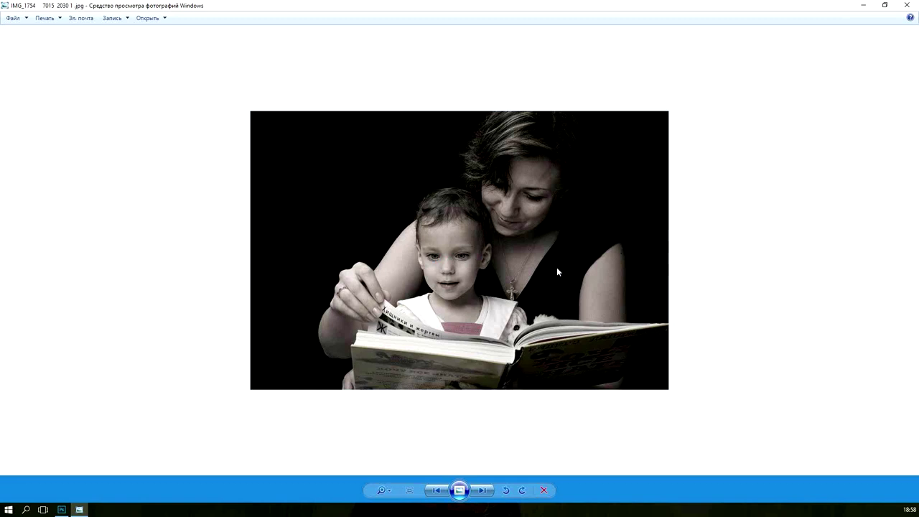
pyautogui.scroll(5, 556, 268)
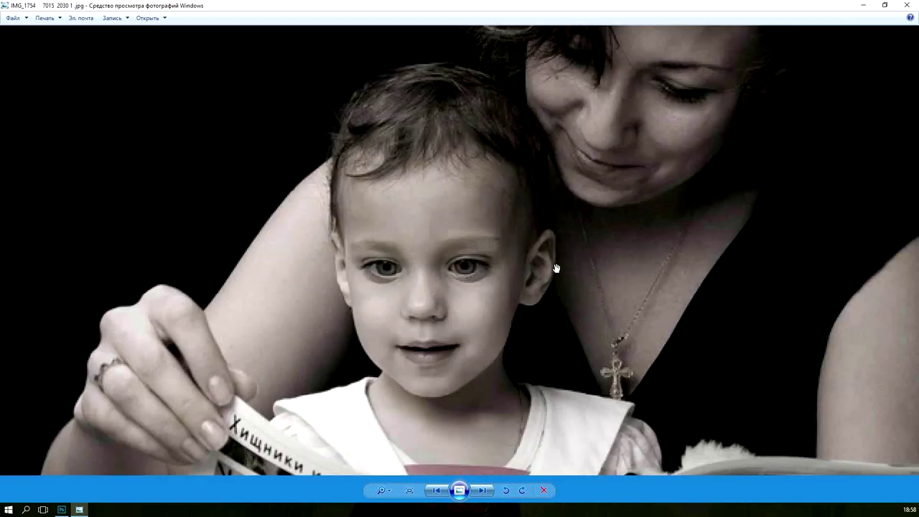
pyautogui.scroll(1, 557, 268)
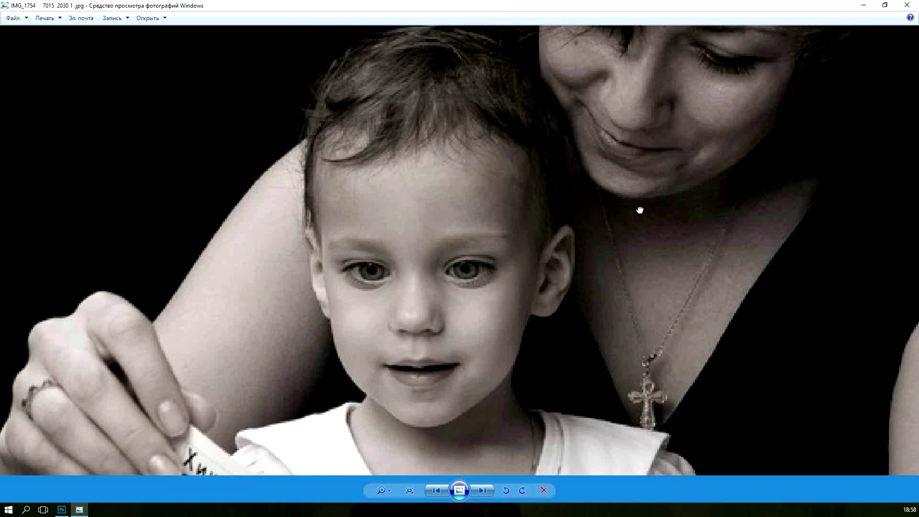
pyautogui.moveTo(640, 209); pyautogui.dragTo(570, 323)
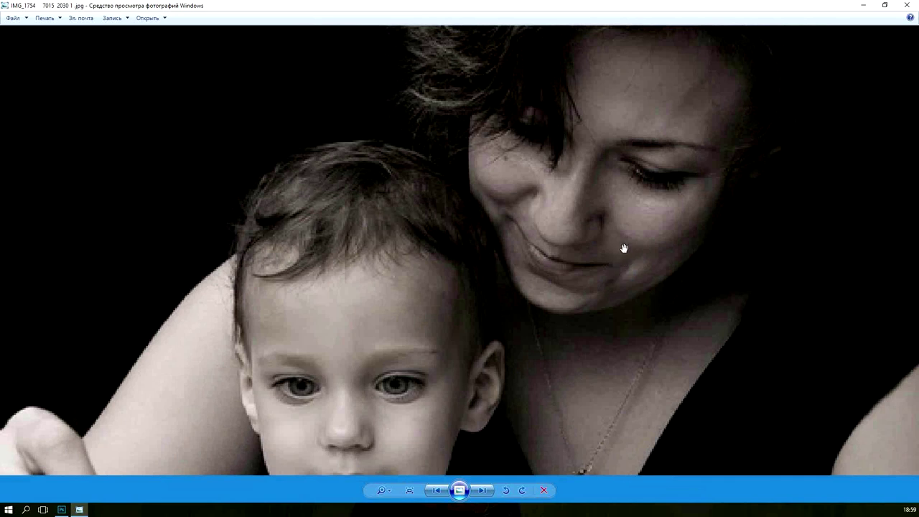
pyautogui.moveTo(572, 329); pyautogui.dragTo(581, 216)
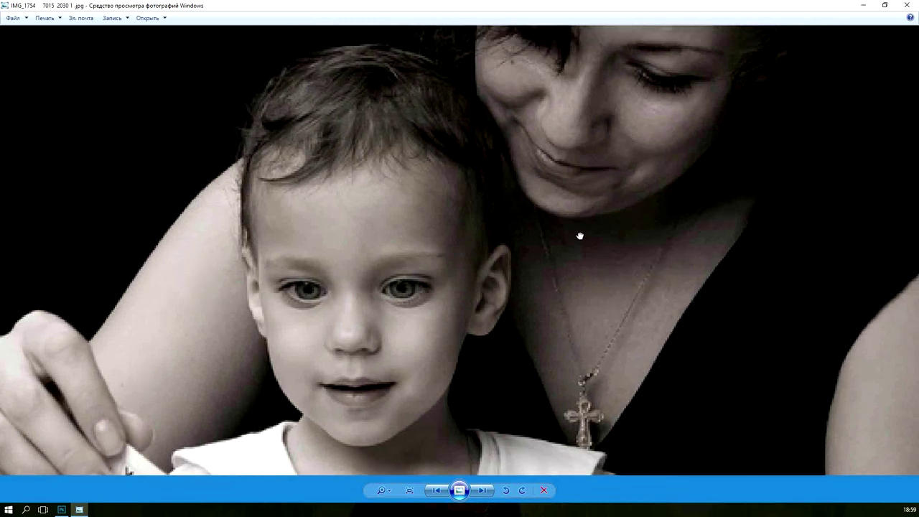
pyautogui.click(907, 5)
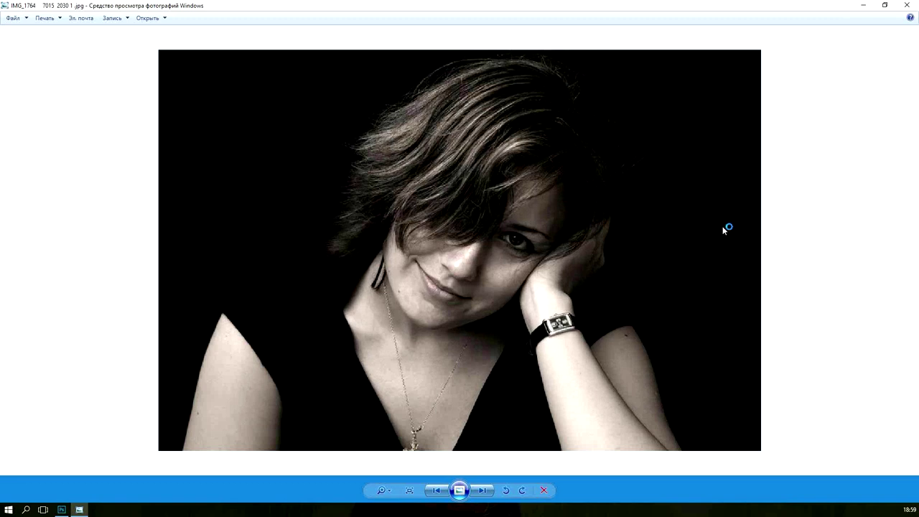
# Step: Zoom the cheek-on-hand portrait back out to fit the window, then close the viewer
pyautogui.scroll(1, 726, 230)
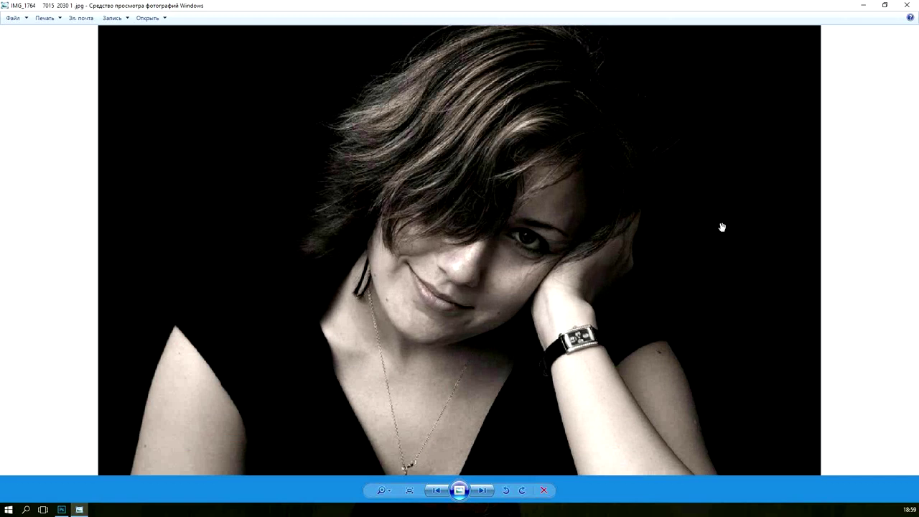
pyautogui.scroll(-1, 722, 228)
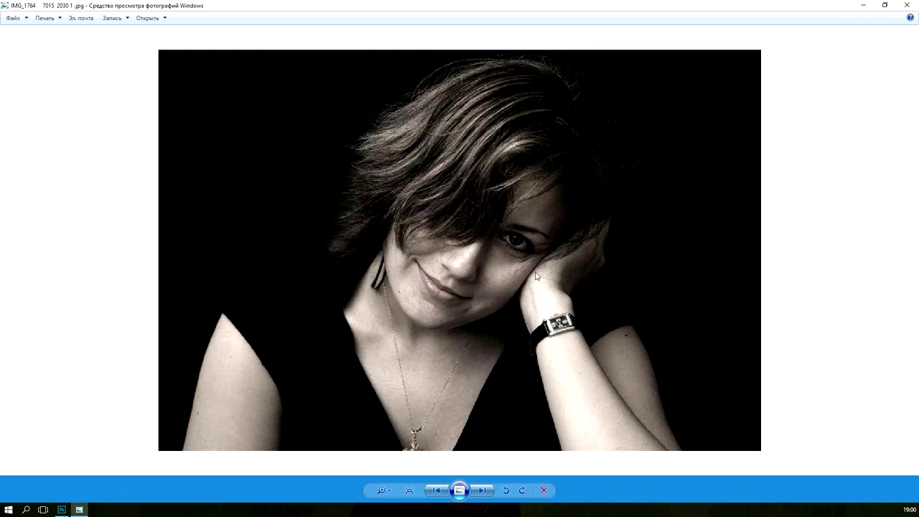
pyautogui.click(909, 7)
# Step: Close the monochrome portrait in Photo Viewer, retrying once, so DSC_0857 1.jpg can be opened
pyautogui.click(909, 7)
pyautogui.click(909, 7)
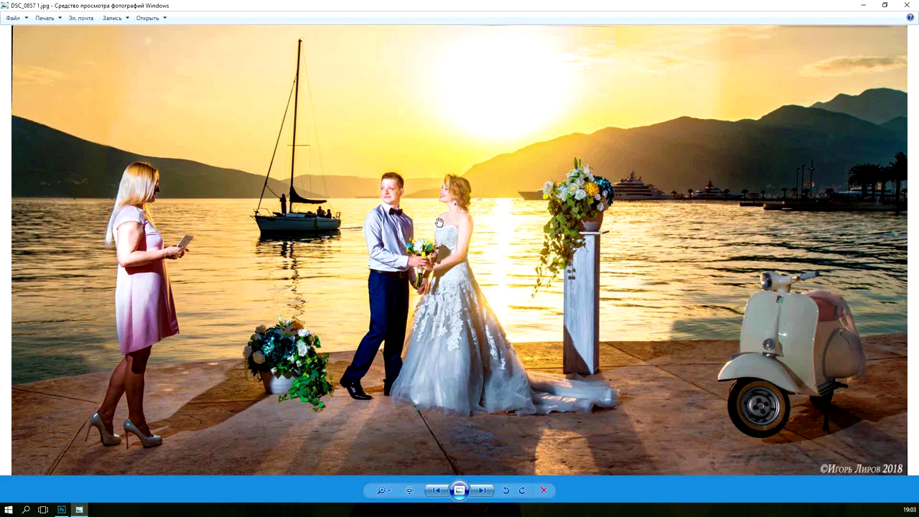
pyautogui.scroll(2, 441, 226)
pyautogui.scroll(1, 440, 224)
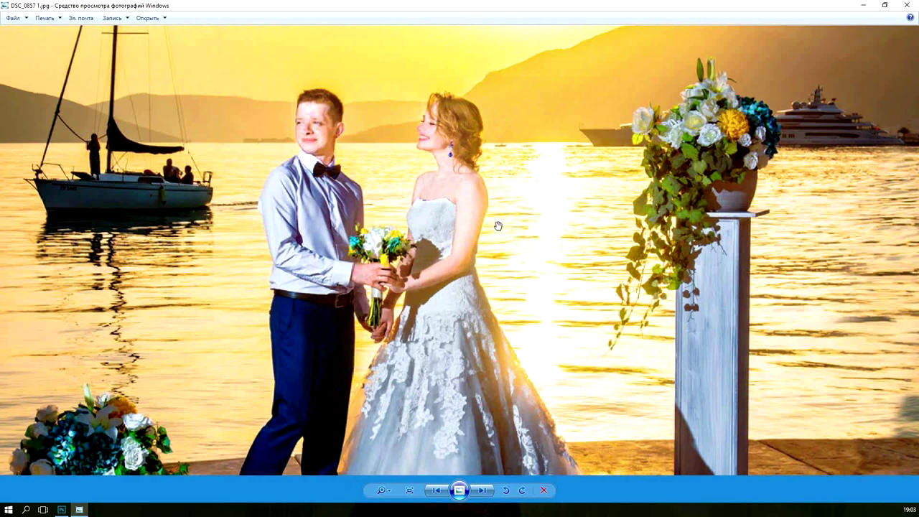
pyautogui.scroll(1, 498, 227)
pyautogui.scroll(1, 498, 226)
pyautogui.scroll(1, 499, 226)
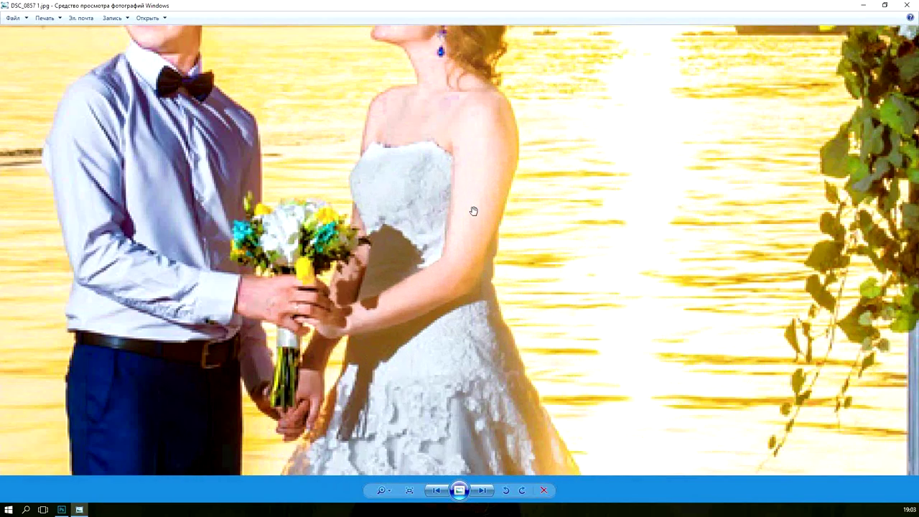
pyautogui.moveTo(437, 120); pyautogui.dragTo(456, 210)
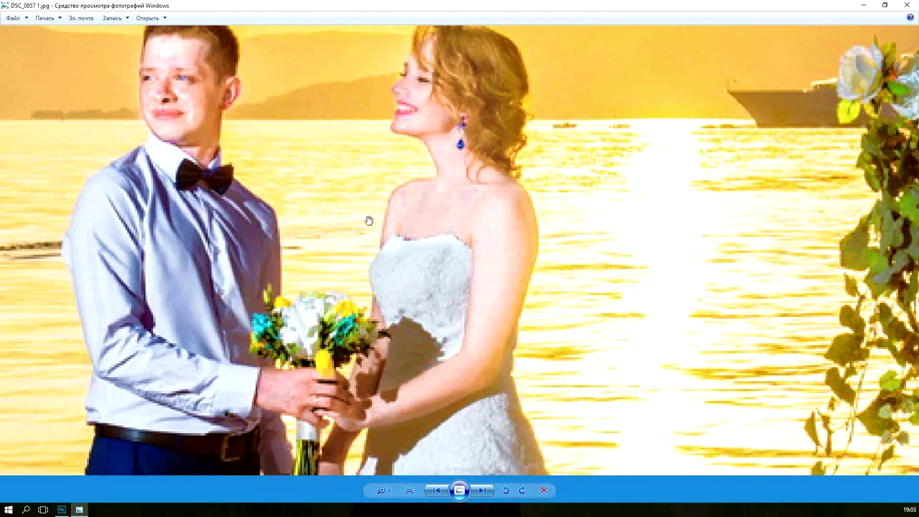
pyautogui.press('alt')
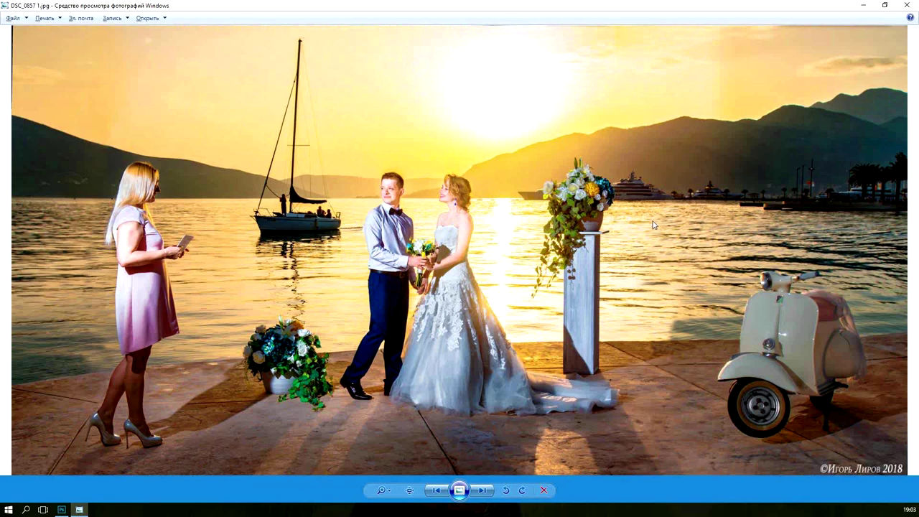
# Step: Close the wedding photo, then close the sunglasses portrait DSC_4799 p1.jpg
pyautogui.click(908, 6)
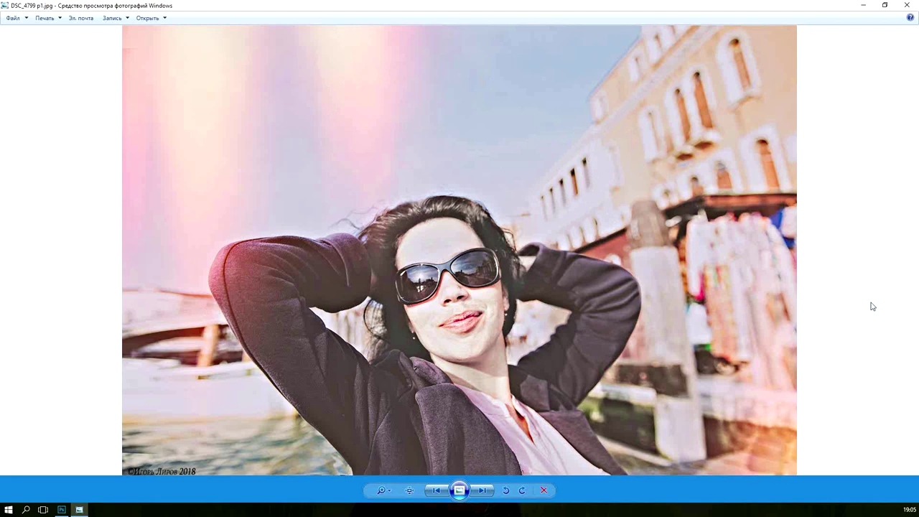
pyautogui.click(908, 6)
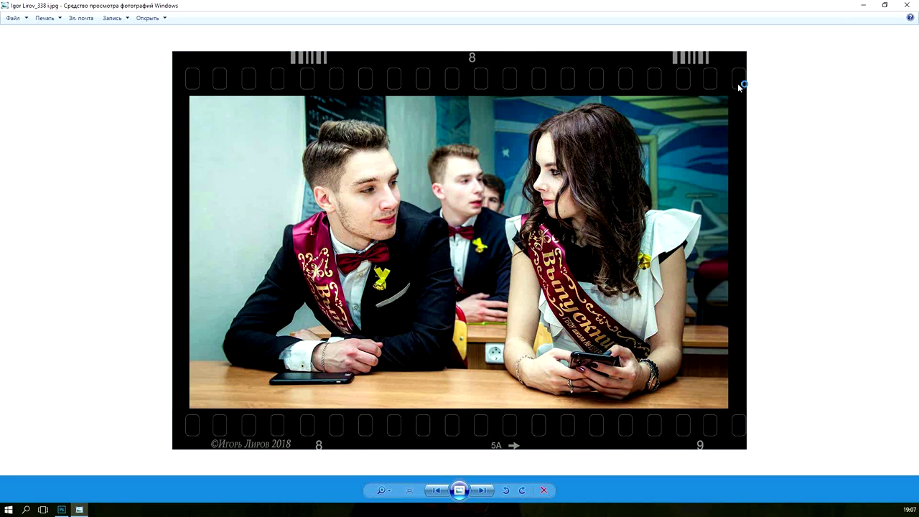
# Step: Close the film-strip graduates photo in Photo Viewer, returning to the desktop
pyautogui.click(909, 6)
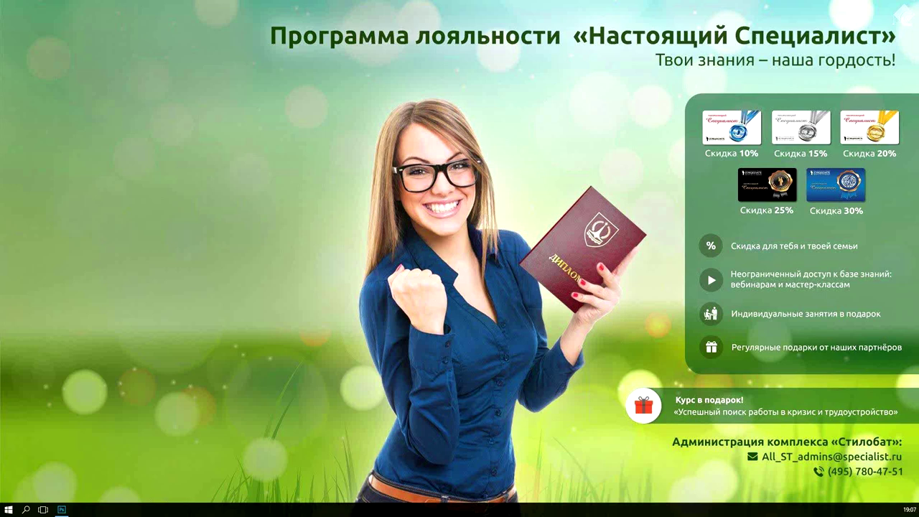